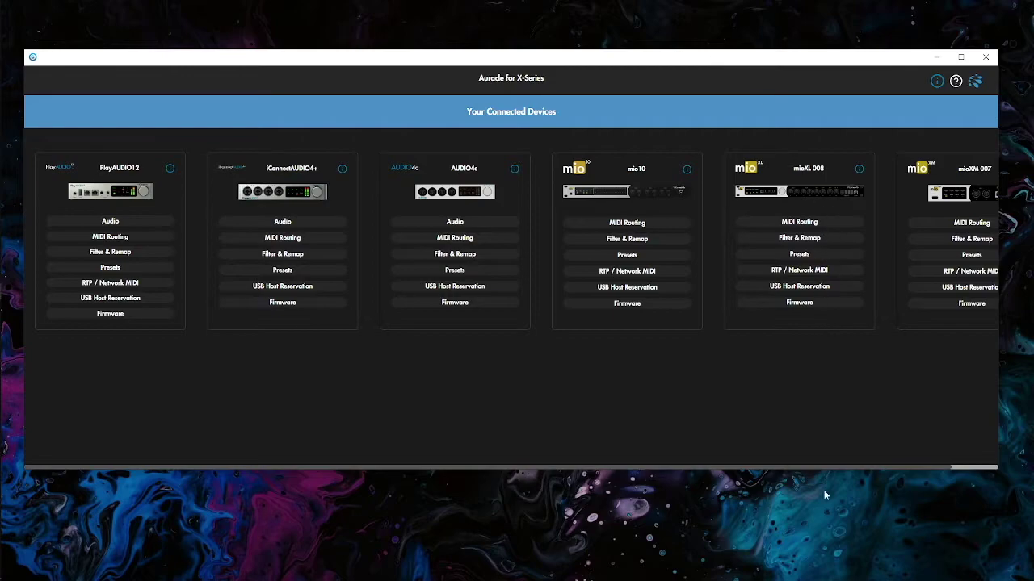
Step: Scroll through the connected device cards and open MIDI Routing for the PlayAUDIO12
left_click_drag(808, 467, 846, 465)
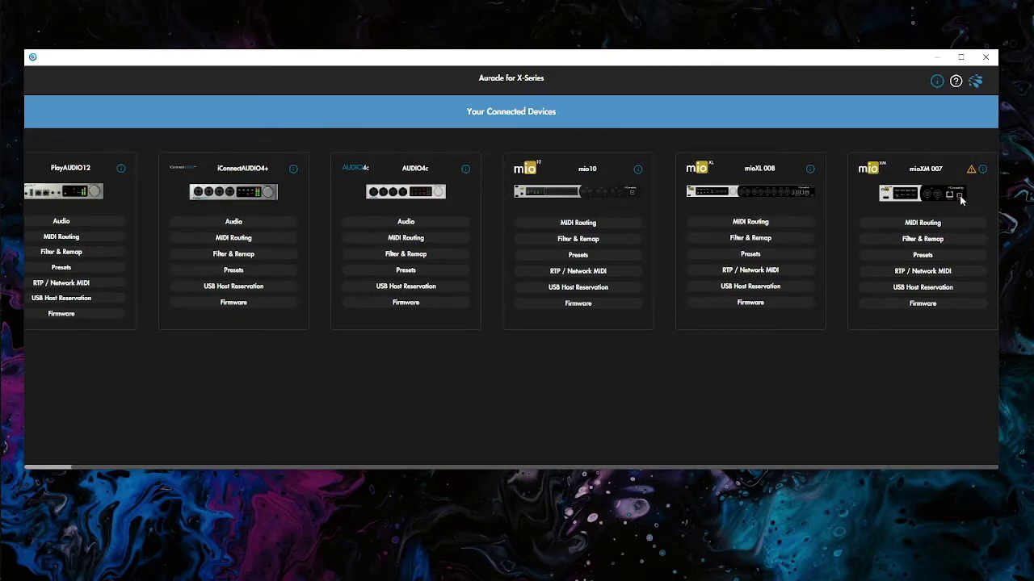
left_click_drag(806, 470, 717, 465)
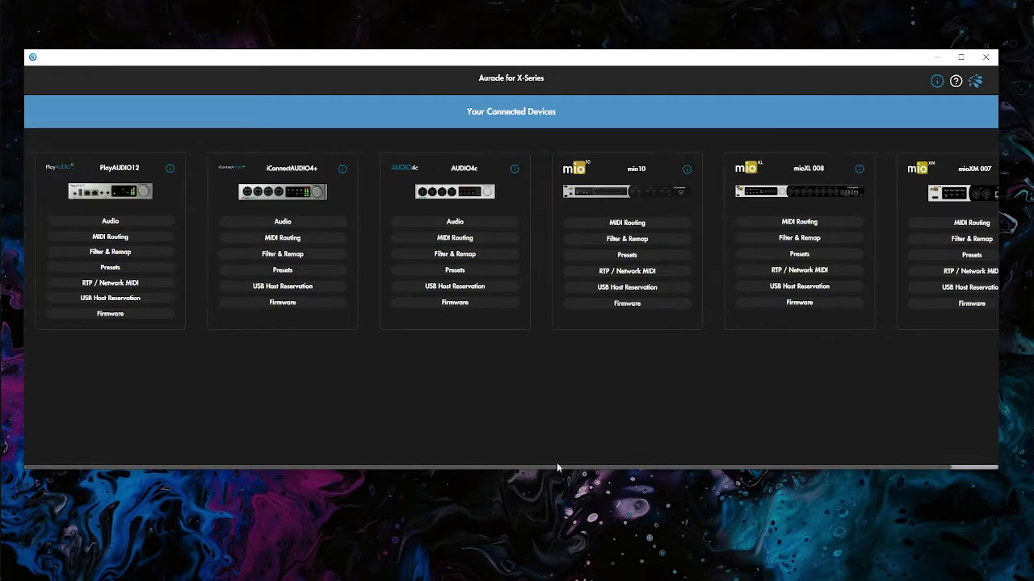
mouse_move(1, 316)
left_click(111, 236)
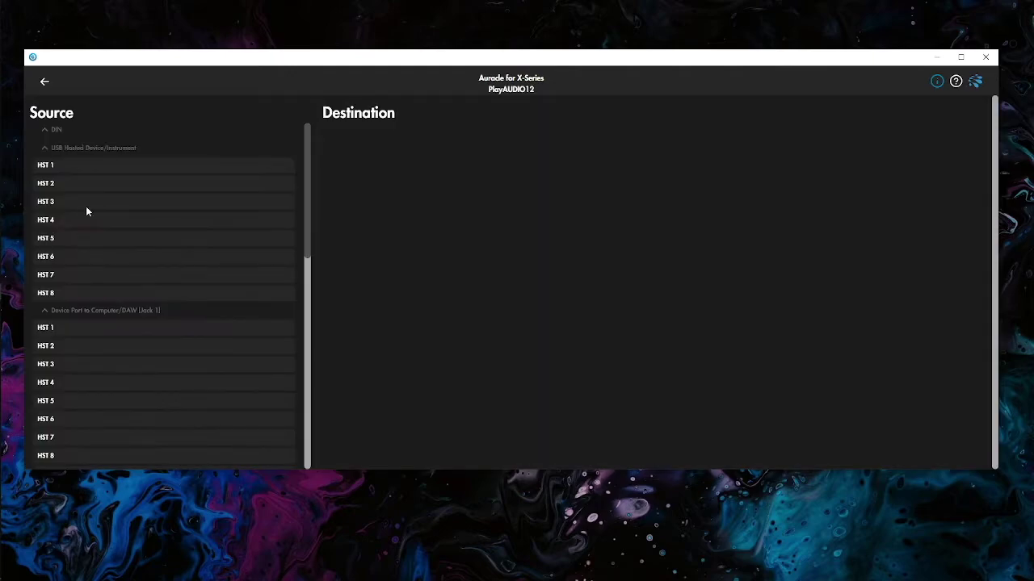
Step: Collapse the USB Hosted Device group and view the routes of source port HST 1
left_click(44, 153)
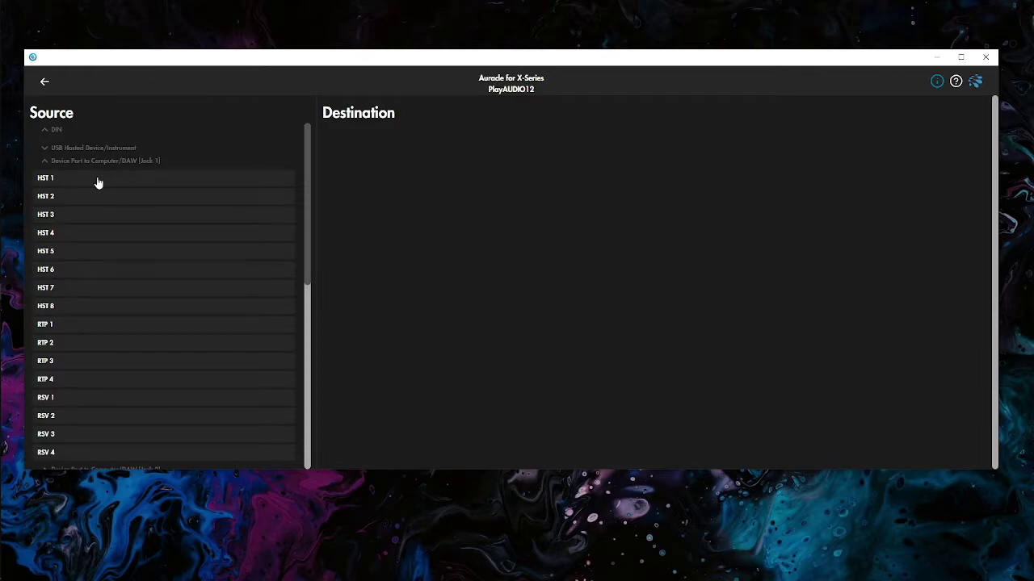
left_click(97, 179)
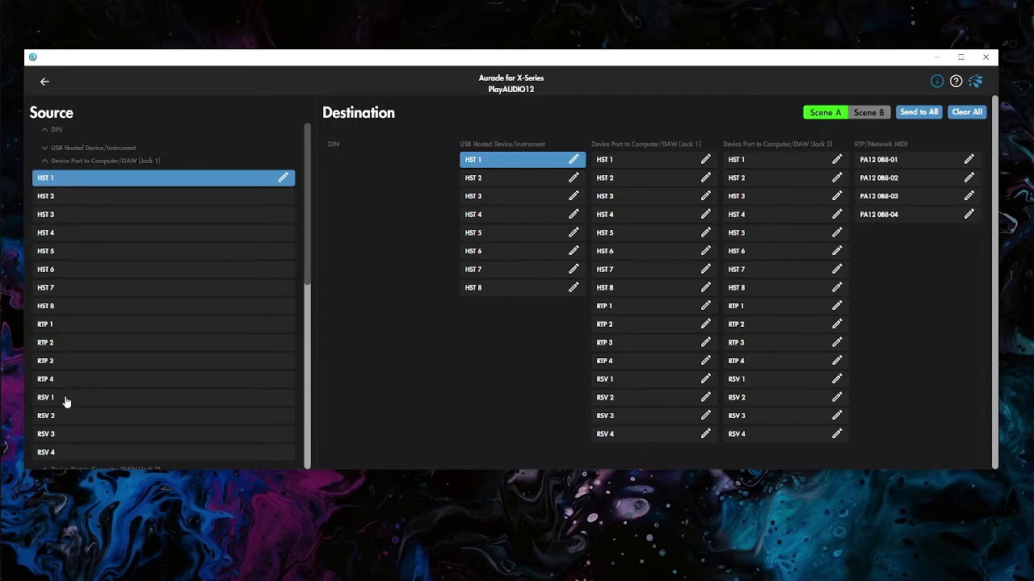
scroll(60, 440, "down", 1)
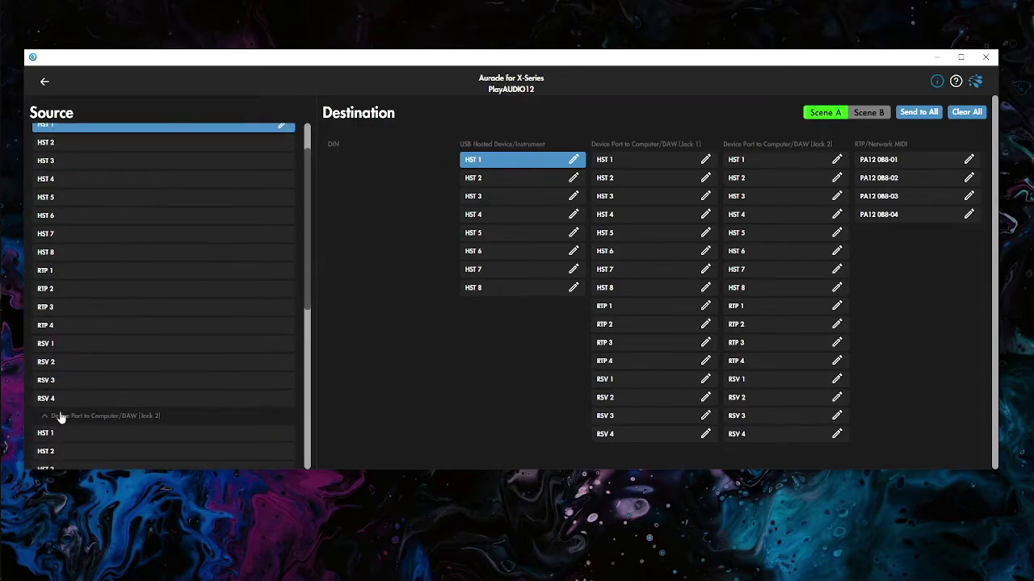
scroll(84, 363, "up", 1)
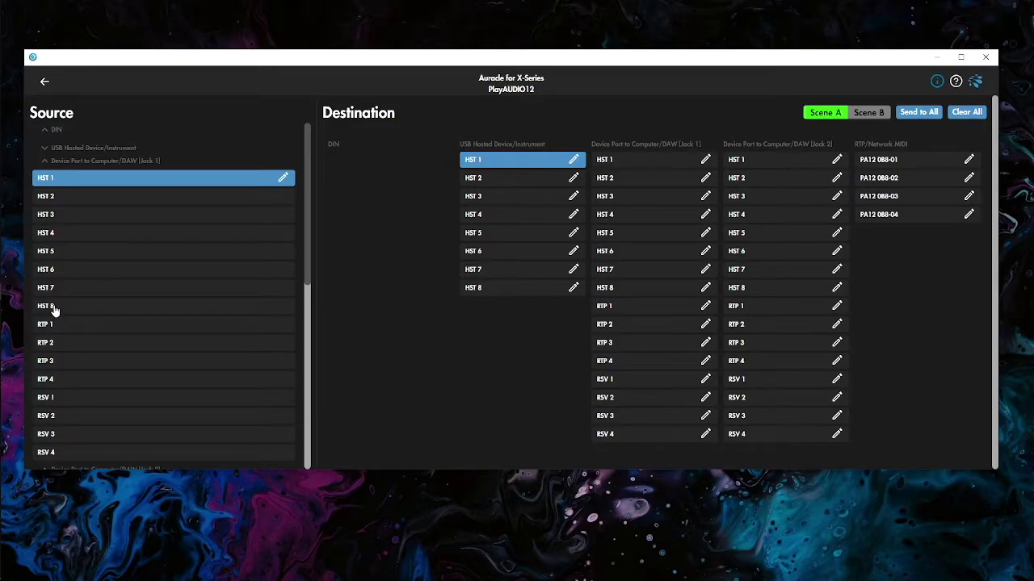
Step: Inspect the routes of HST 2 through HST 8, then return to the connected devices overview
left_click(68, 198)
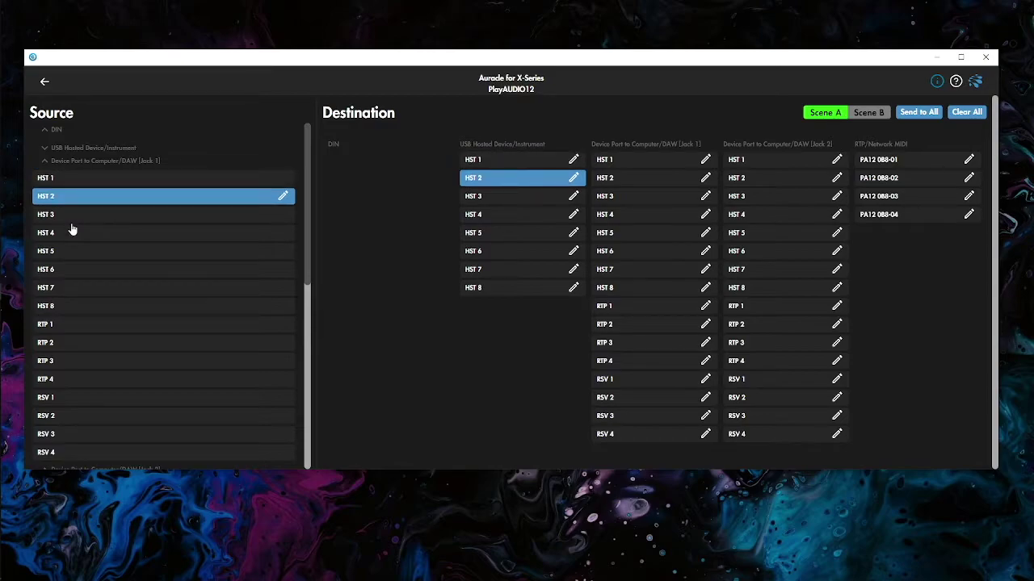
left_click(73, 220)
left_click(71, 235)
left_click(72, 256)
left_click(71, 273)
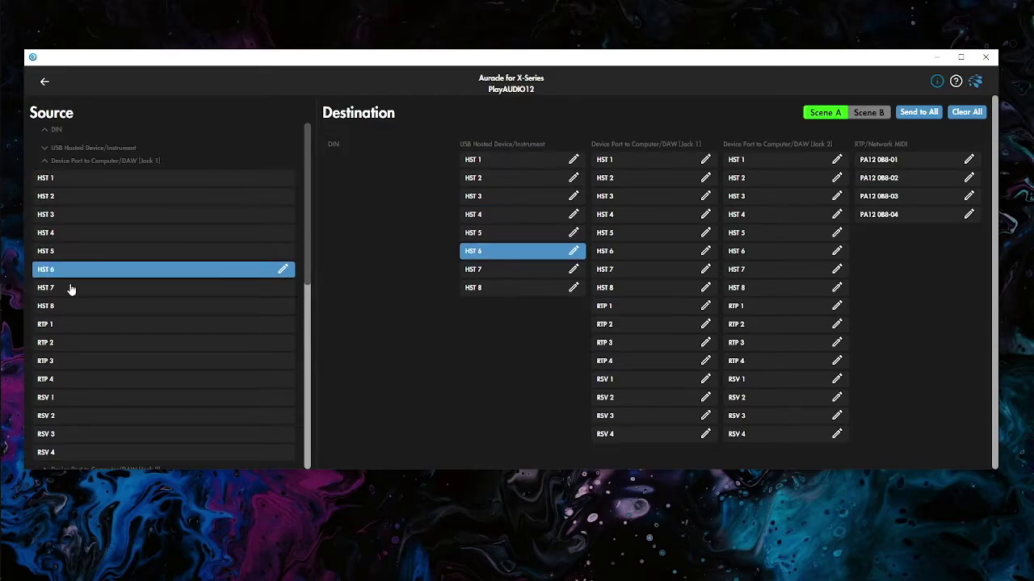
left_click(75, 291)
left_click(75, 306)
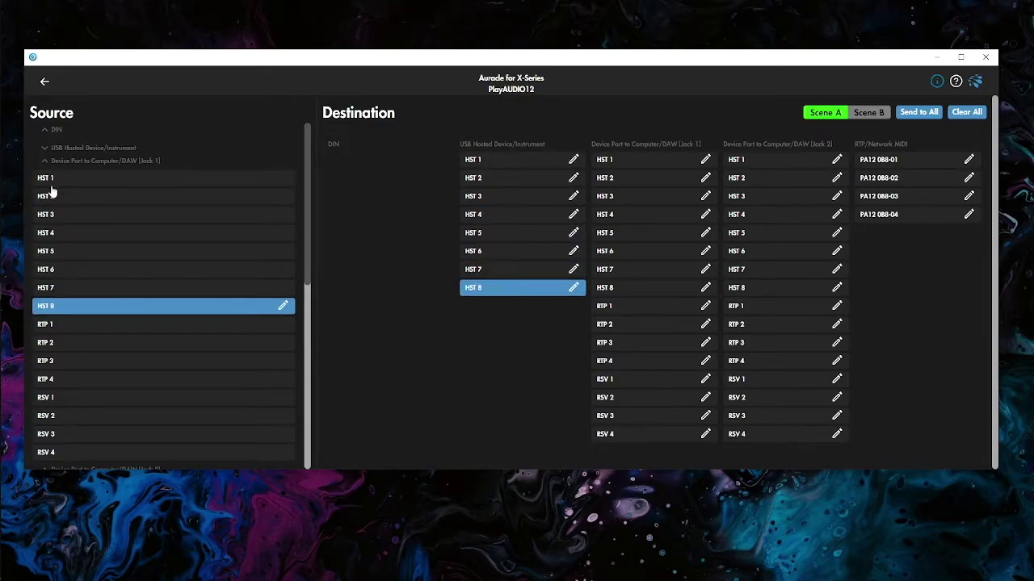
left_click(44, 84)
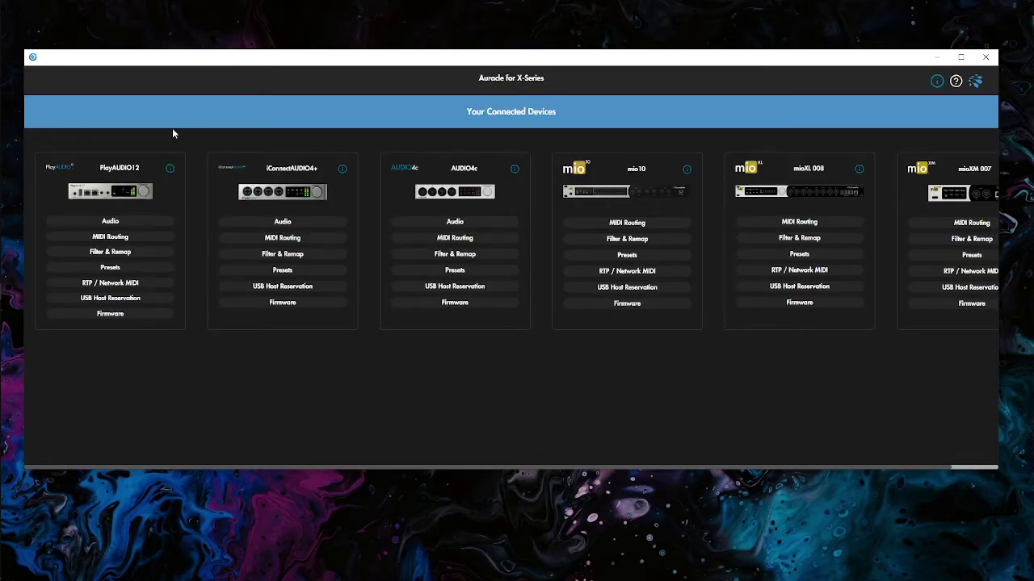
Step: Look over PlayAUDIO12's HST 1 reservation choices, leave it as None, and return to the overview
left_click(108, 298)
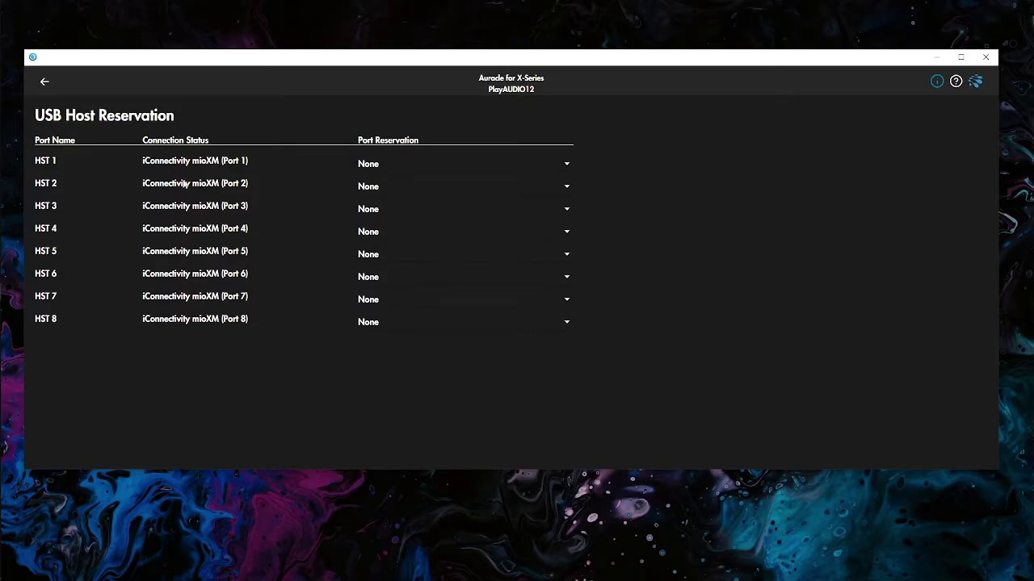
left_click(366, 164)
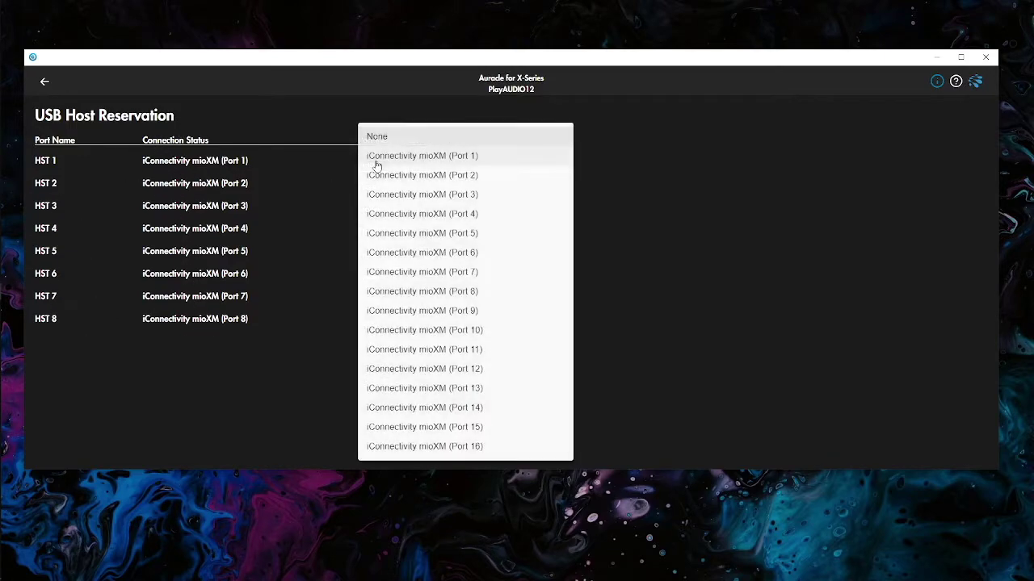
left_click(260, 209)
left_click(390, 166)
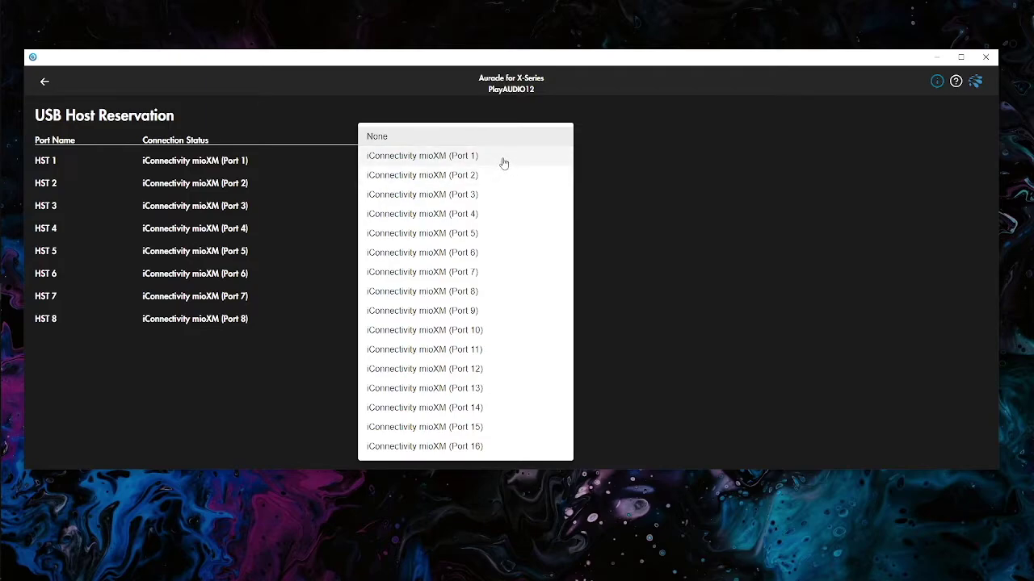
left_click(682, 209)
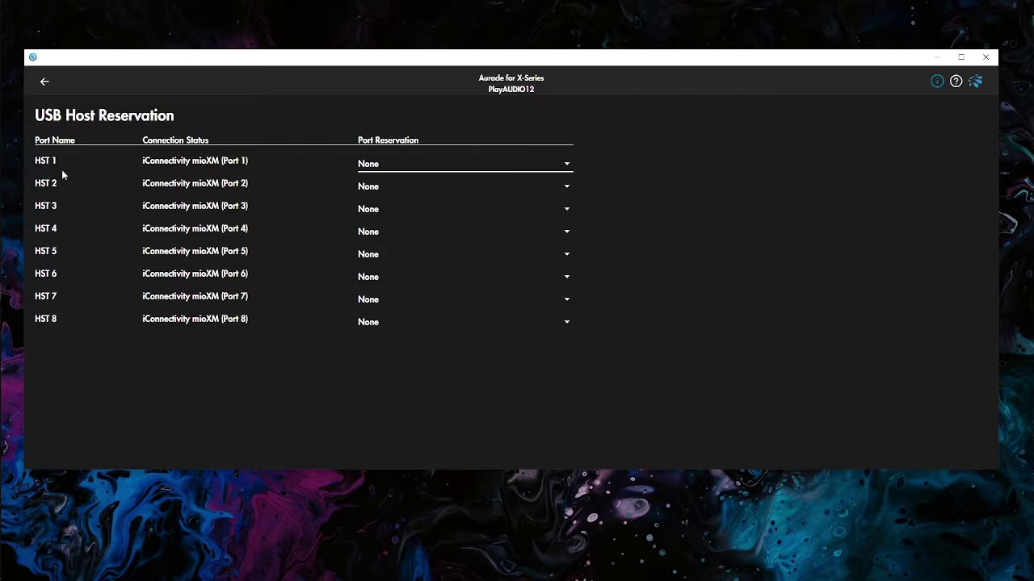
left_click(374, 166)
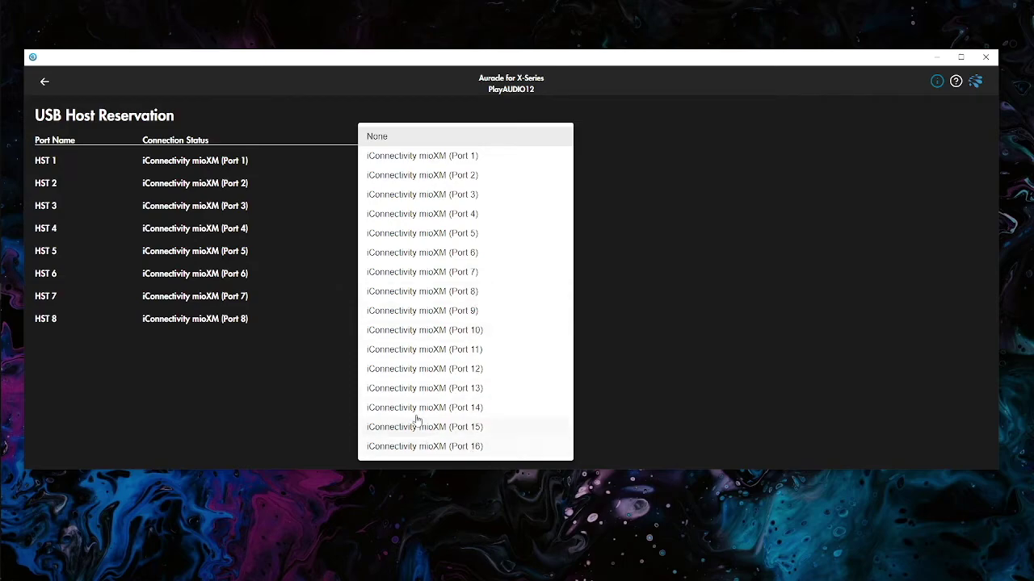
left_click(97, 91)
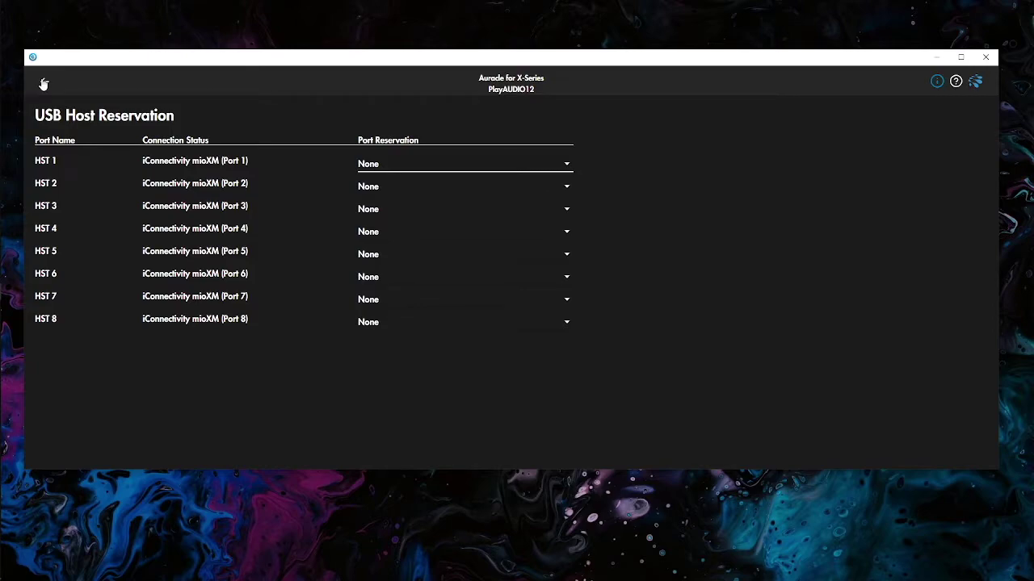
left_click(45, 82)
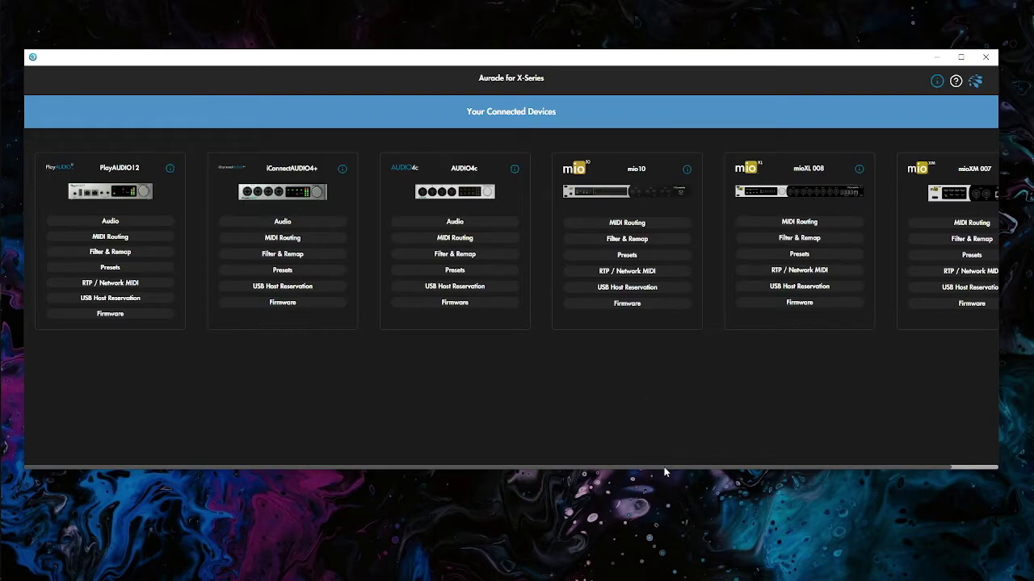
Step: Open mioXM 007 MIDI Routing, collapse the DIN and USB Hosted groups, and view DIN 1's routes
scroll(664, 468, "right", 1)
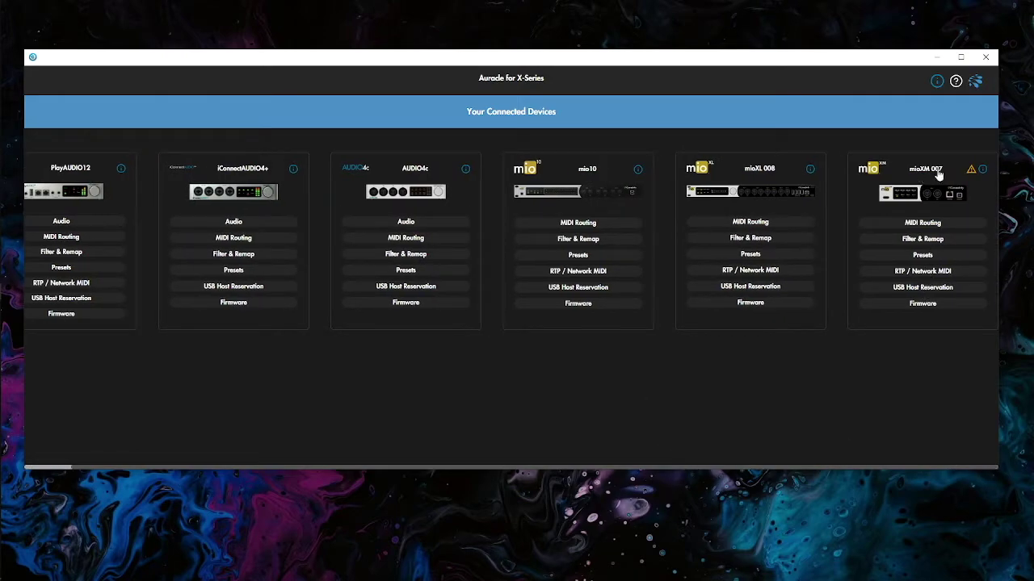
left_click(917, 227)
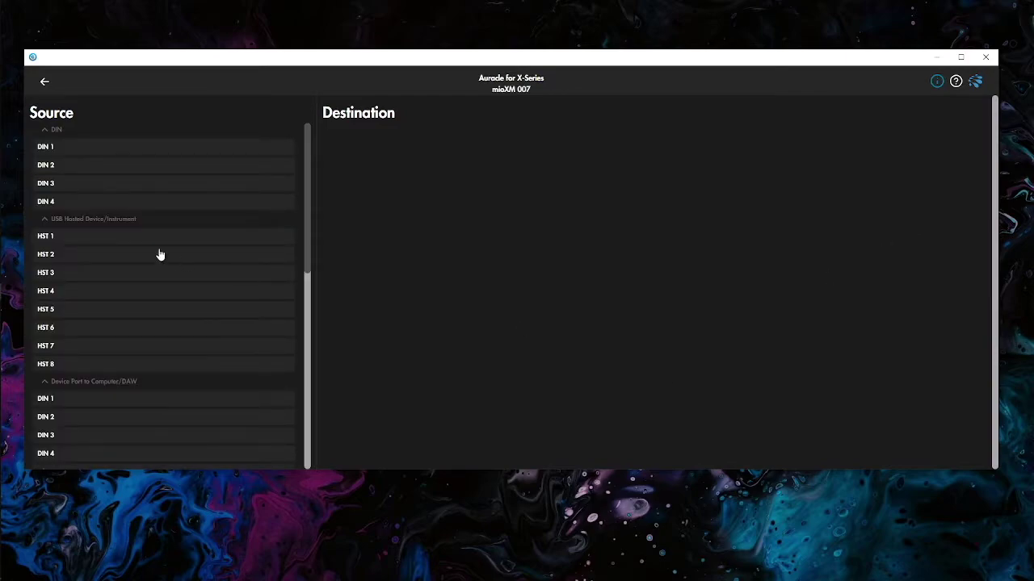
left_click(55, 131)
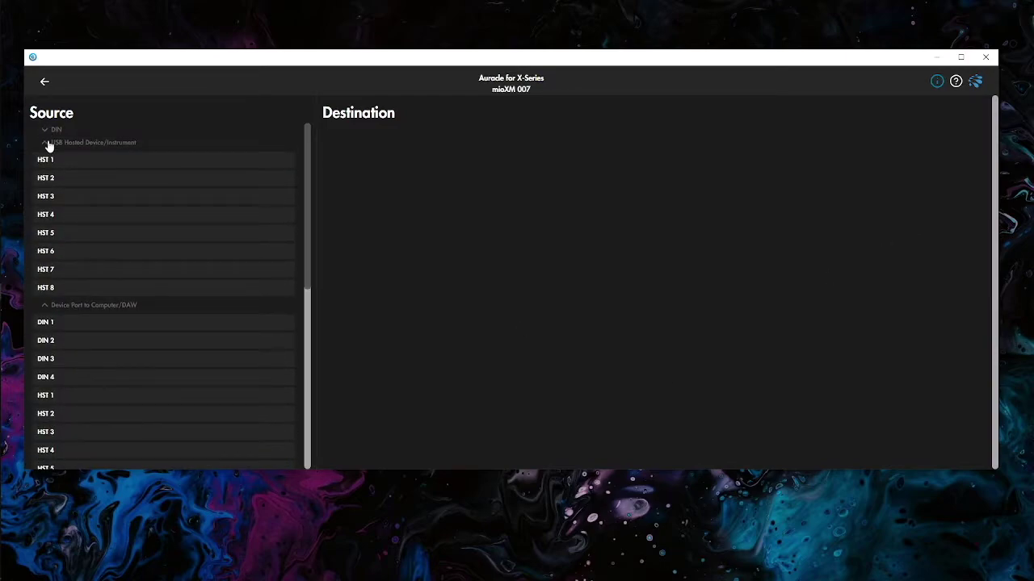
left_click(50, 142)
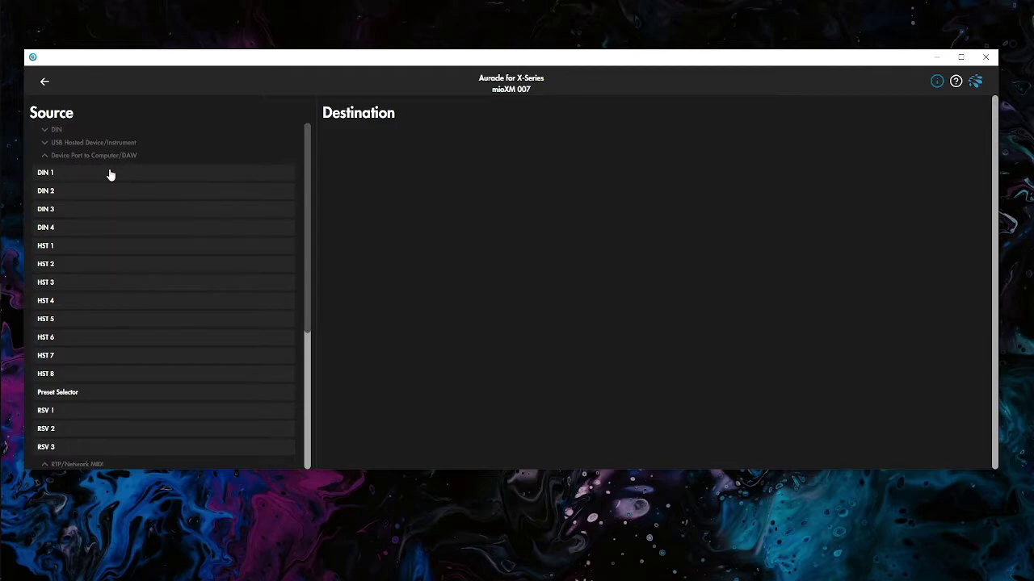
left_click(111, 175)
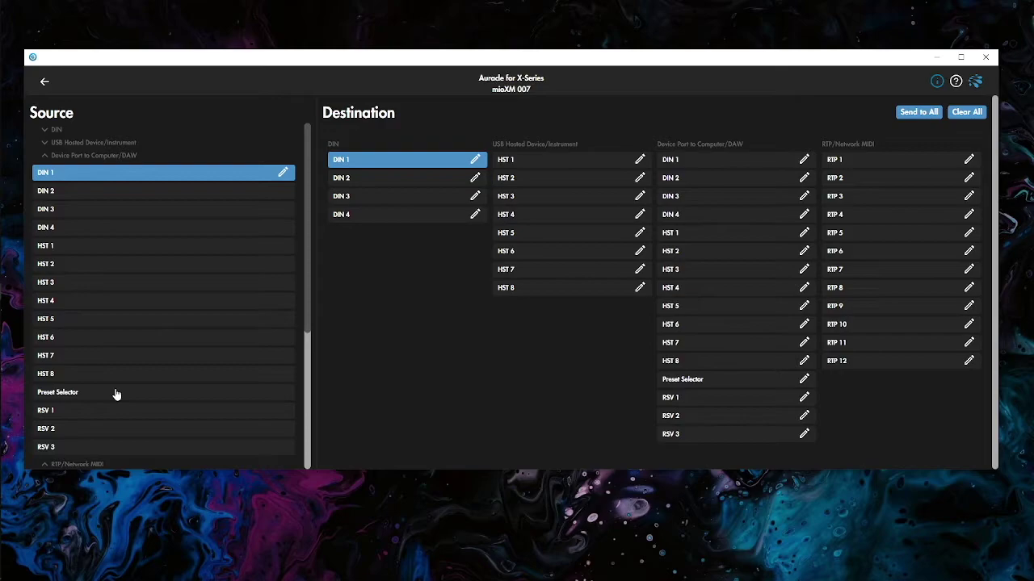
Step: Rename the mioXM DIN 2 and DIN 3 source ports to Nord Stage and SPDSX
left_click(45, 156)
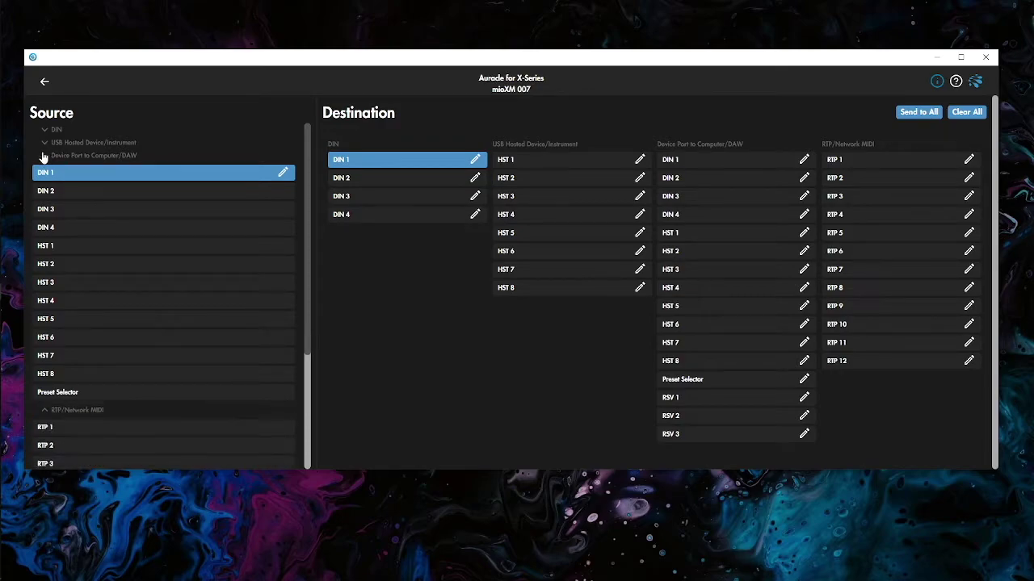
left_click(46, 130)
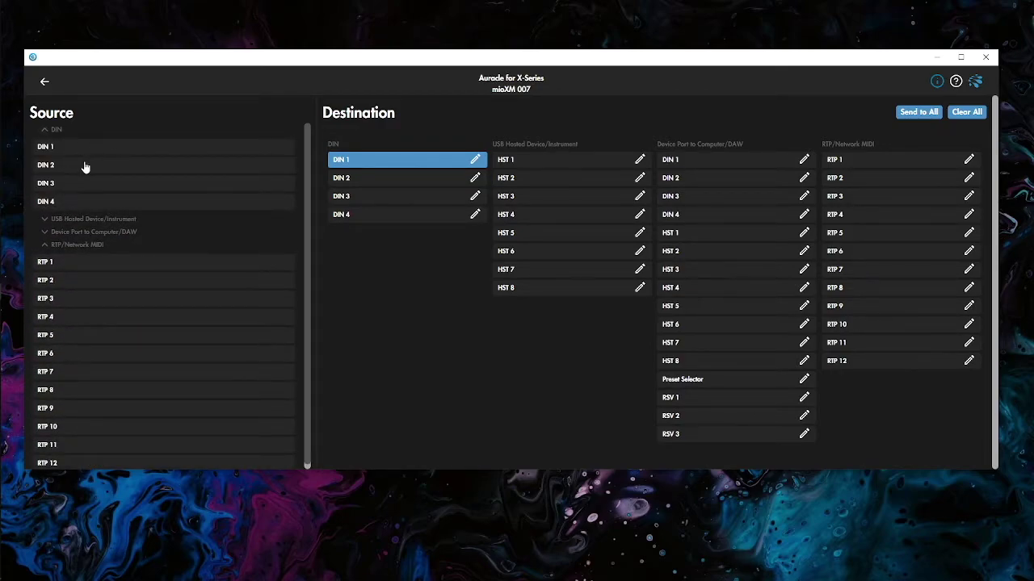
left_click(85, 165)
left_click(283, 164)
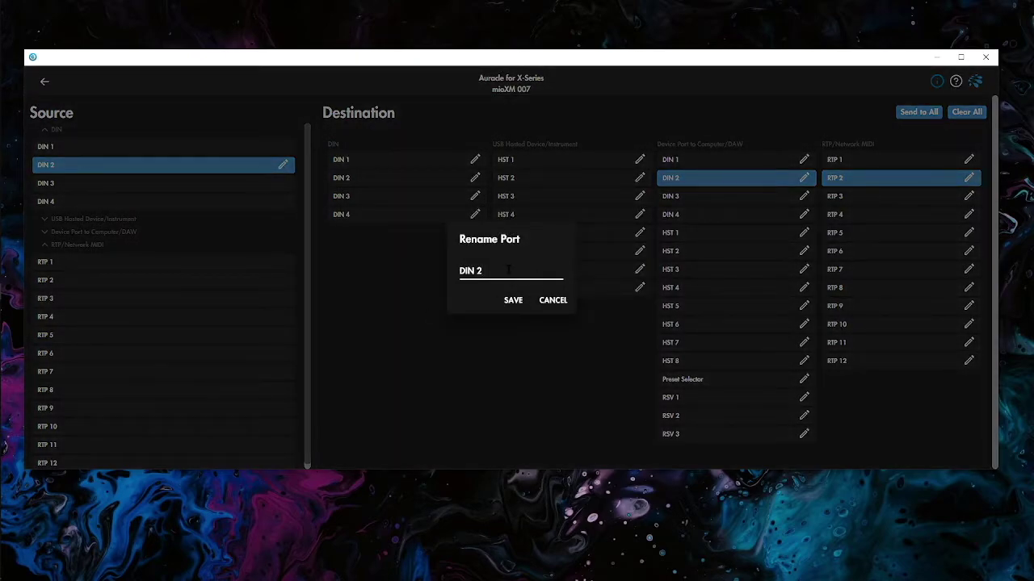
type("Nord Stage")
key("Return")
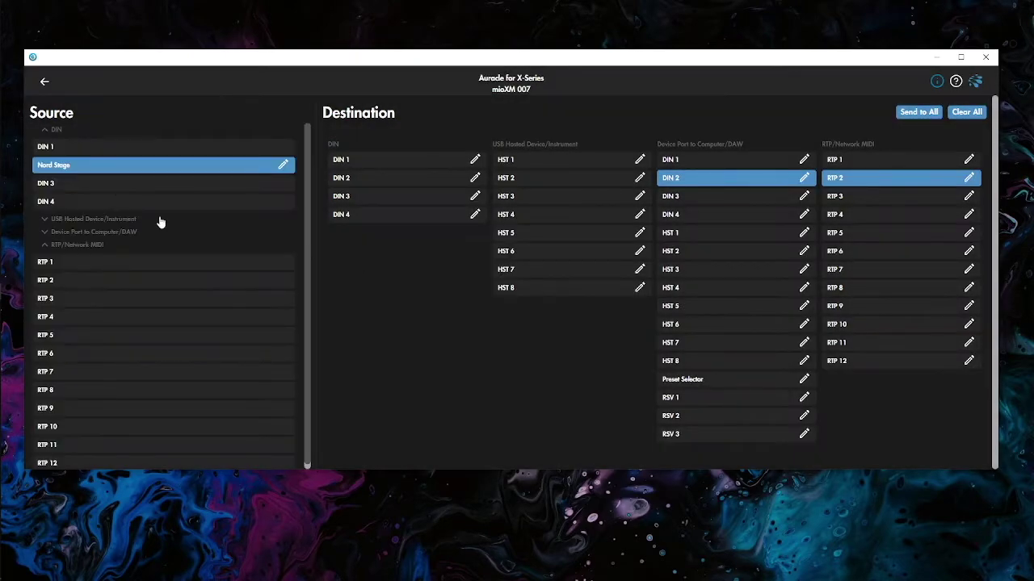
left_click(115, 184)
left_click(283, 183)
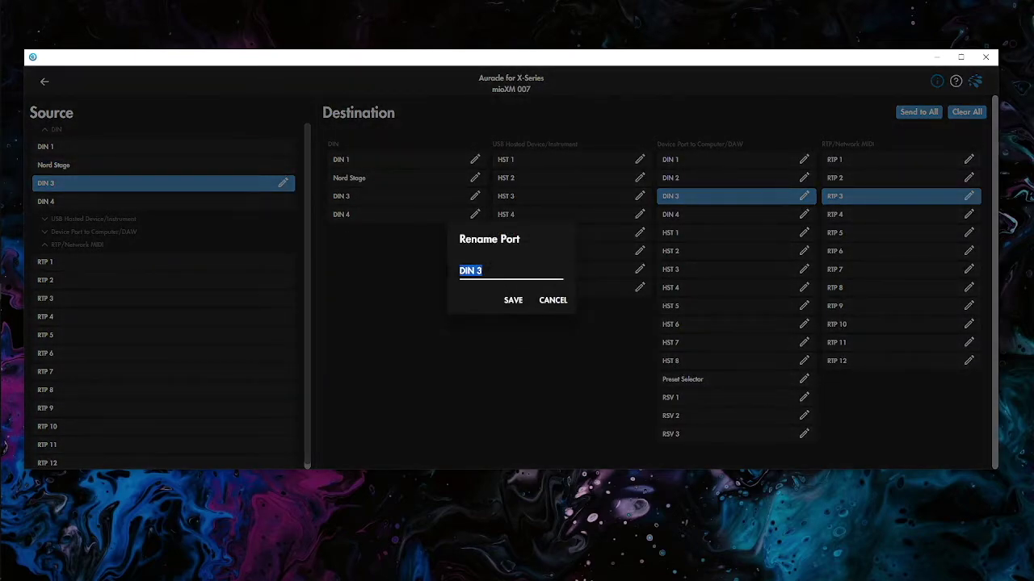
type("SPDSX")
key("Return")
Step: Rename DIN 4 to Prophet 6 and check where Nord Stage is routed
left_click(257, 208)
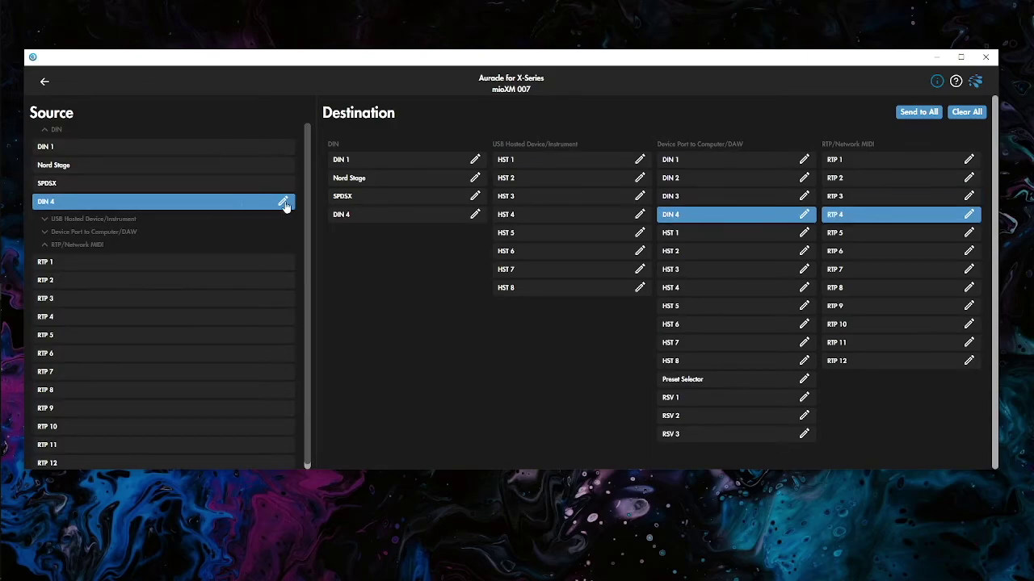
left_click(283, 203)
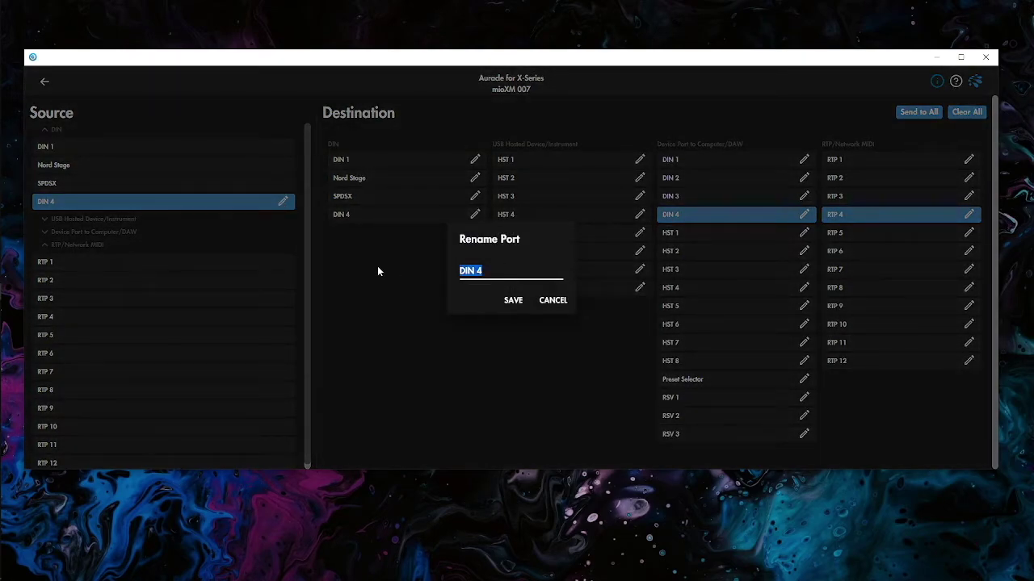
type("Prophet 6")
key("Return")
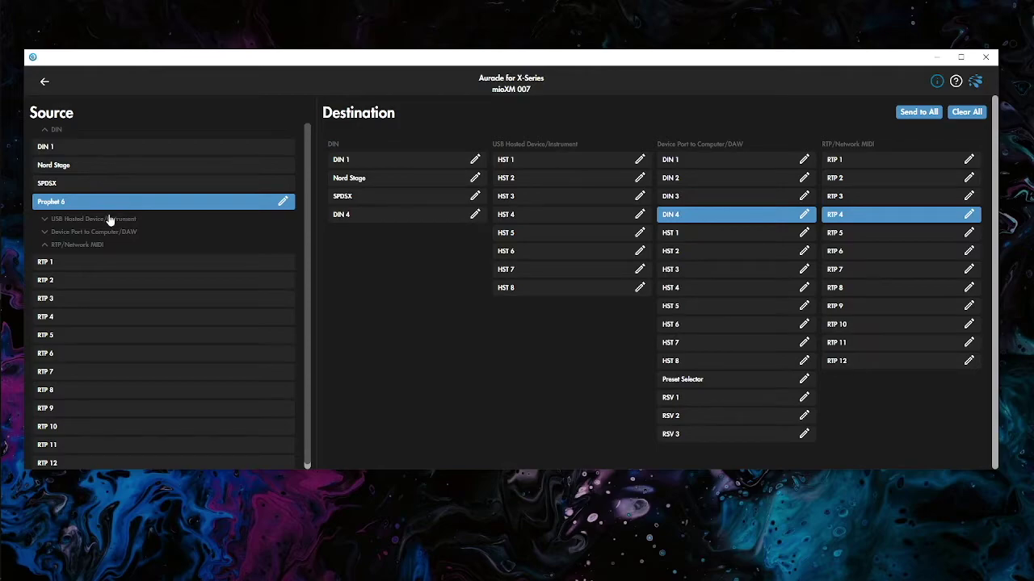
left_click(92, 168)
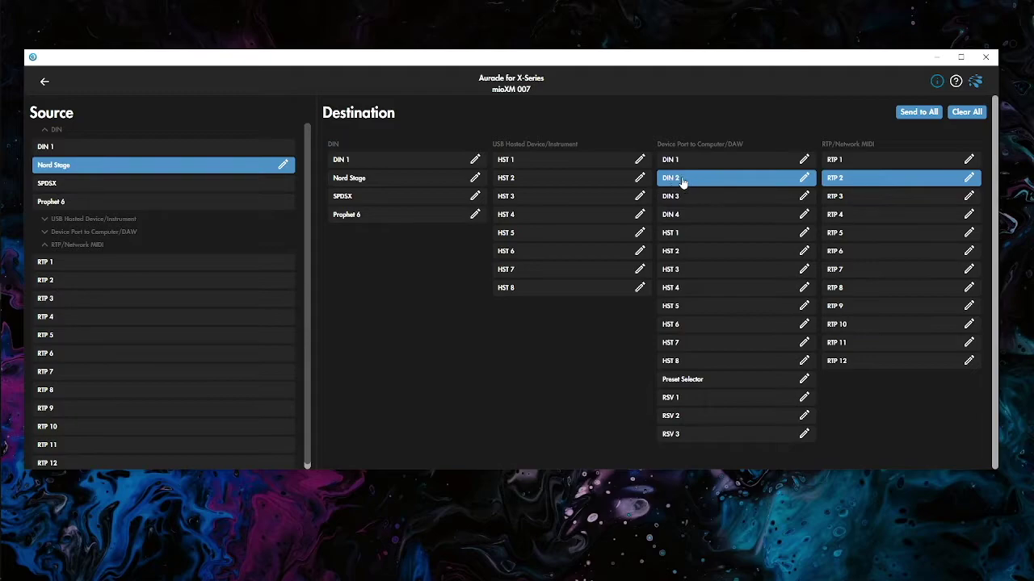
Step: Check the SPDSX and Prophet 6 routes, then rename computer port DIN 2 to Nord Stage
left_click(248, 185)
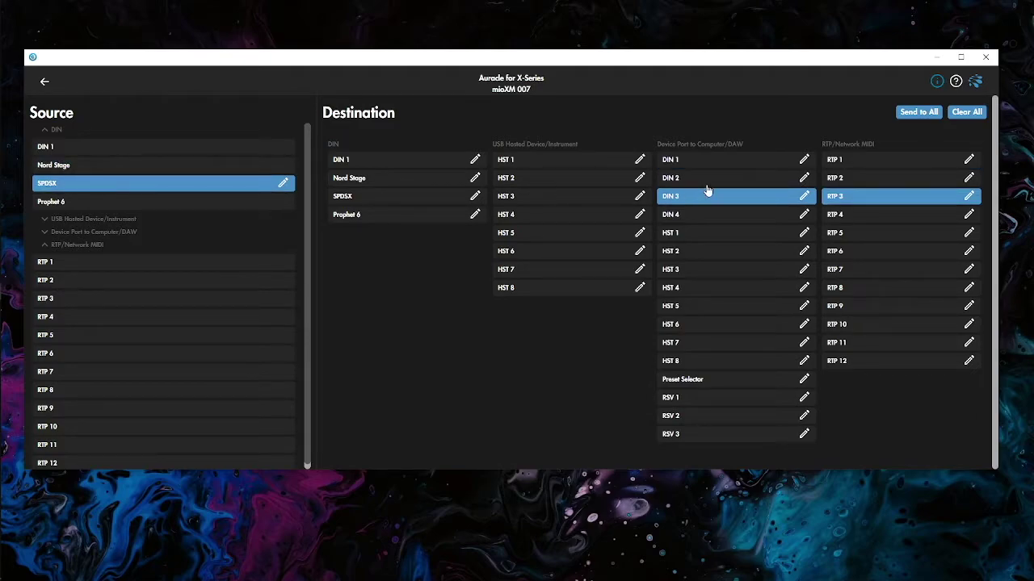
left_click(184, 205)
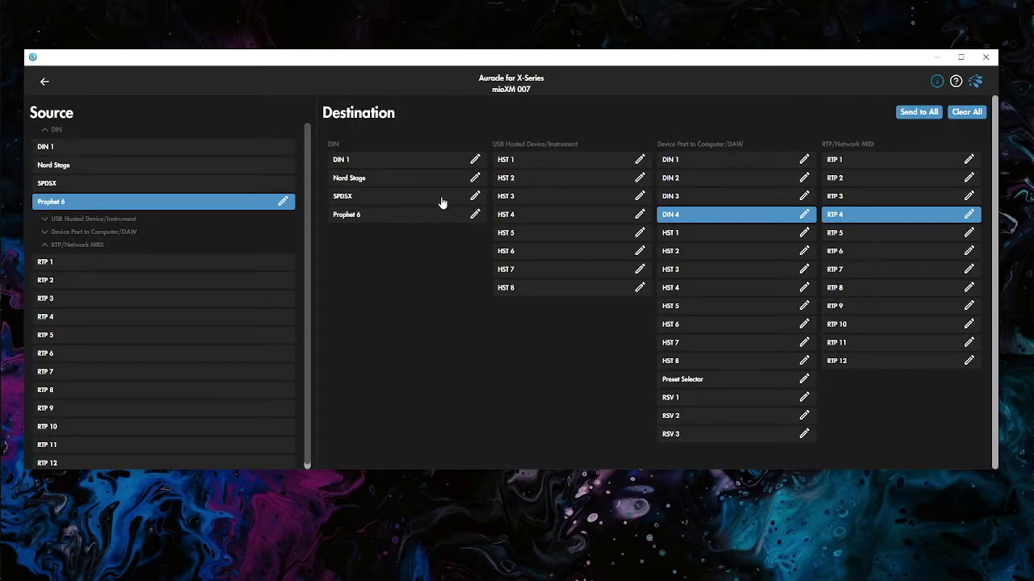
left_click(106, 168)
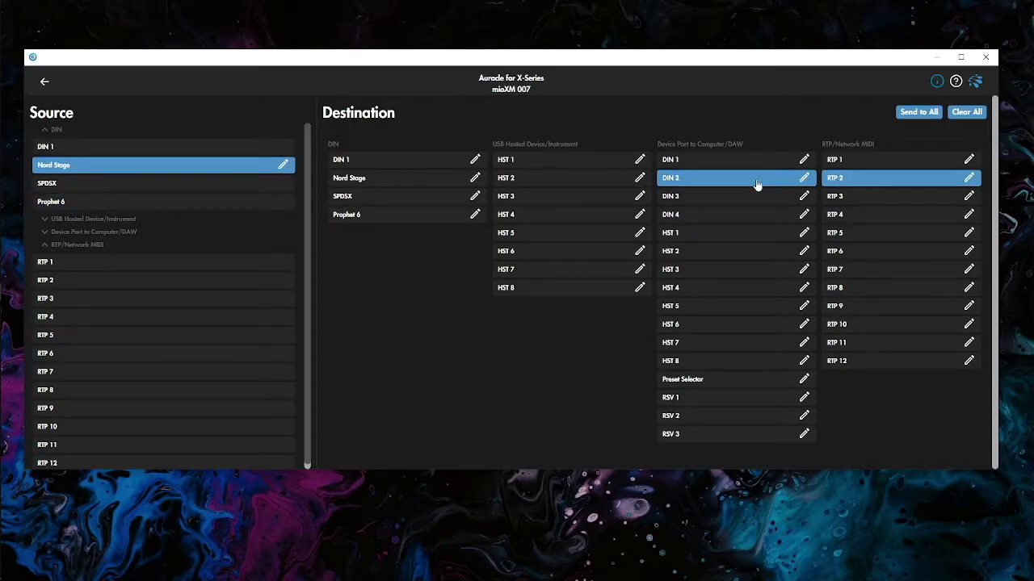
left_click(804, 178)
left_click_drag(492, 272, 387, 270)
type("Nord Stage")
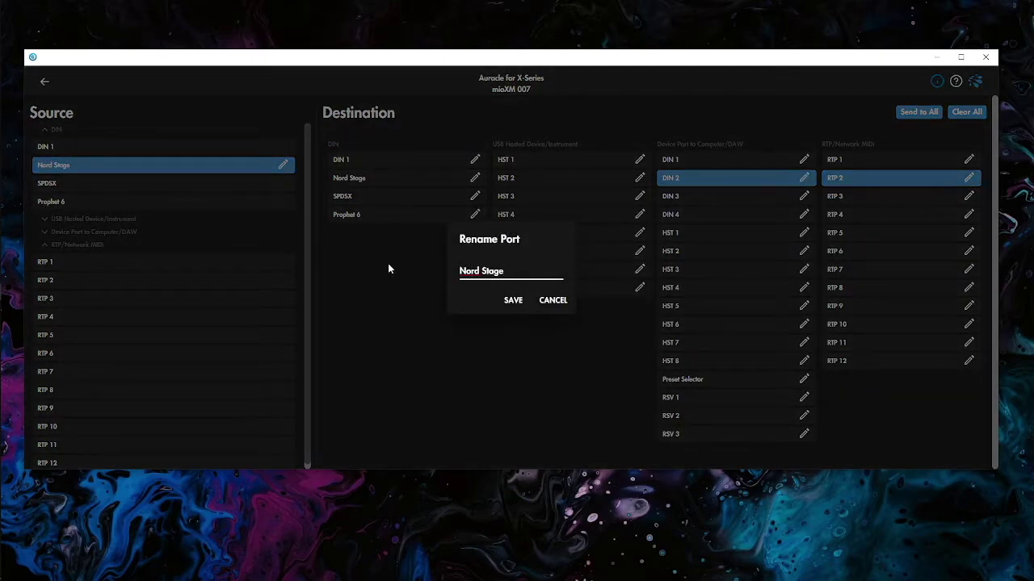
key("Return")
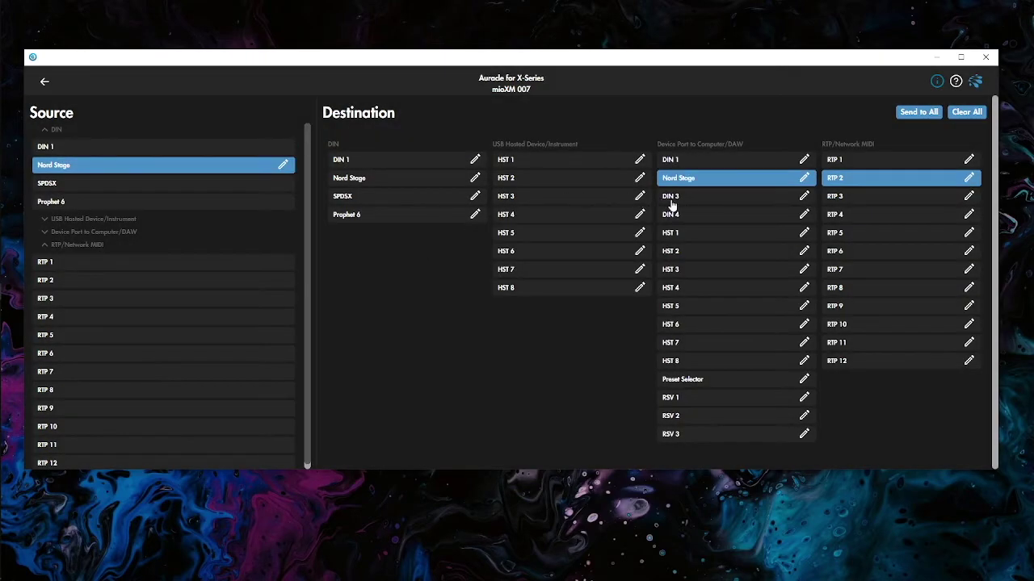
Step: Rename computer ports DIN 3 and DIN 4 to SPDSX and Prophet 6
left_click(781, 199)
left_click(790, 201)
left_click(804, 198)
left_click_drag(508, 279, 381, 269)
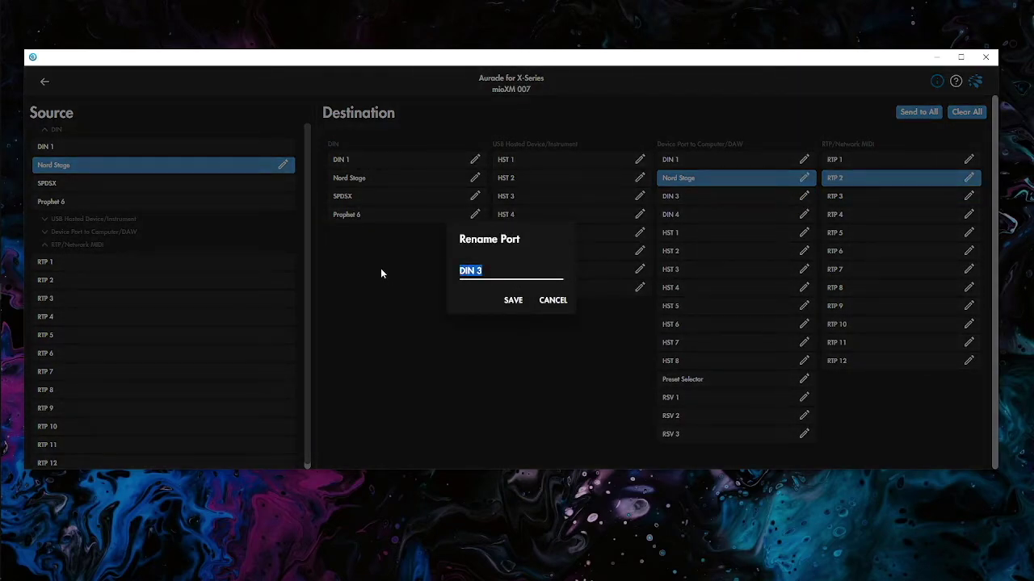
type("SPDSX")
key("Return")
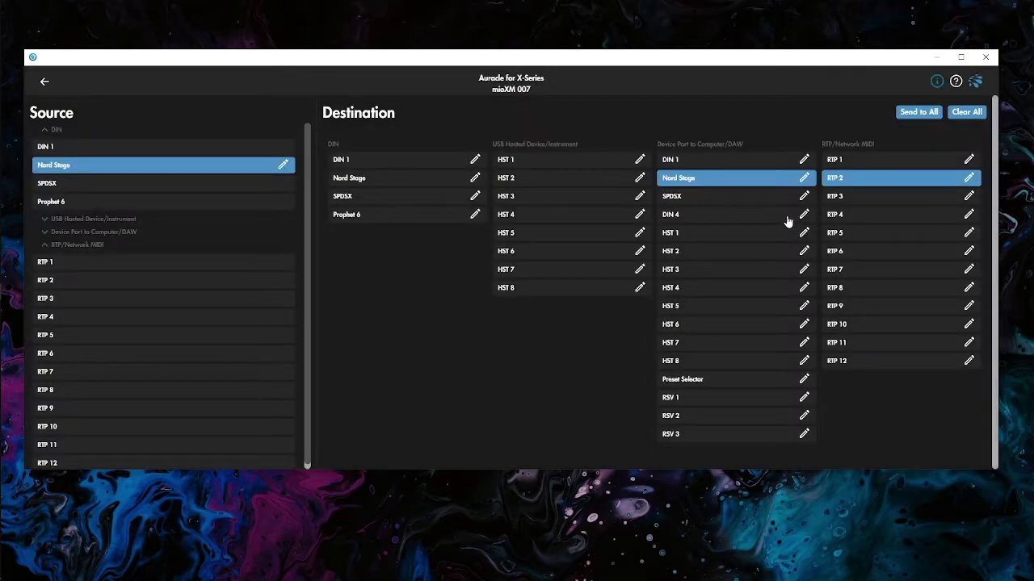
left_click(804, 214)
left_click_drag(511, 275, 388, 264)
type("Prophet 6")
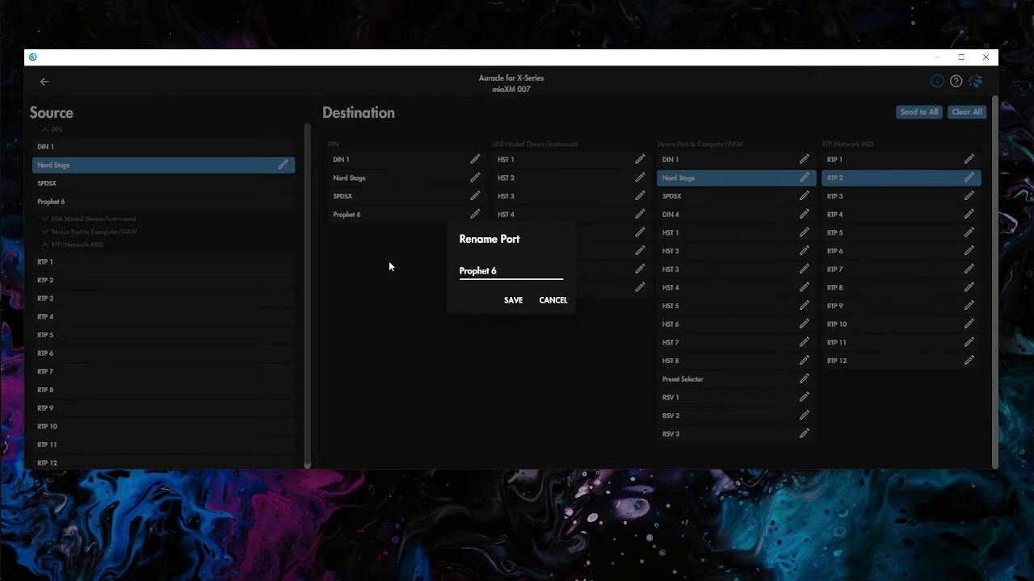
key("Return")
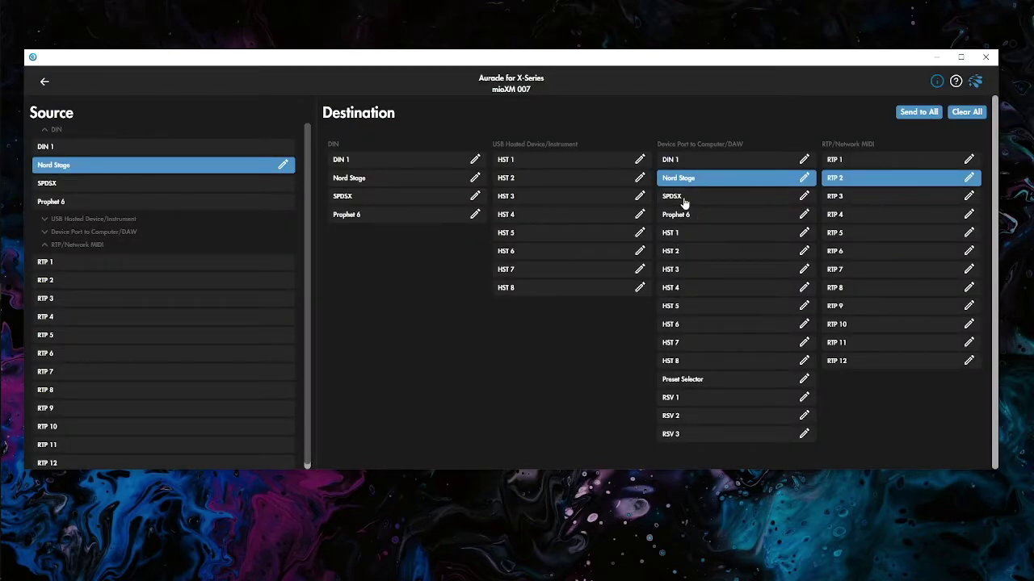
Step: Check the SPDSX and Prophet 6 routes, collapse RTP/Network MIDI and expand Device Port to Computer/DAW
left_click(89, 183)
left_click(84, 202)
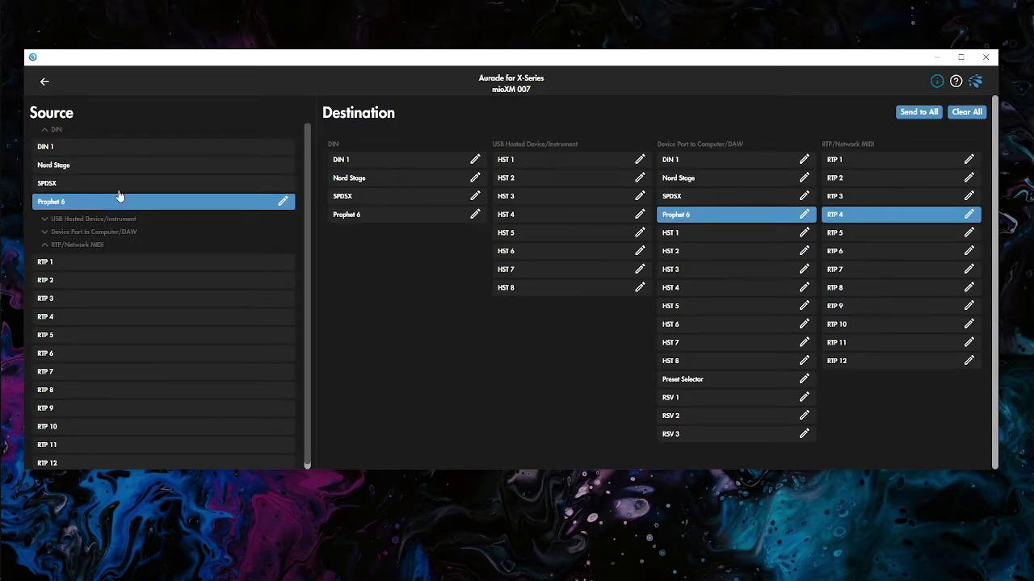
left_click(44, 244)
left_click(46, 221)
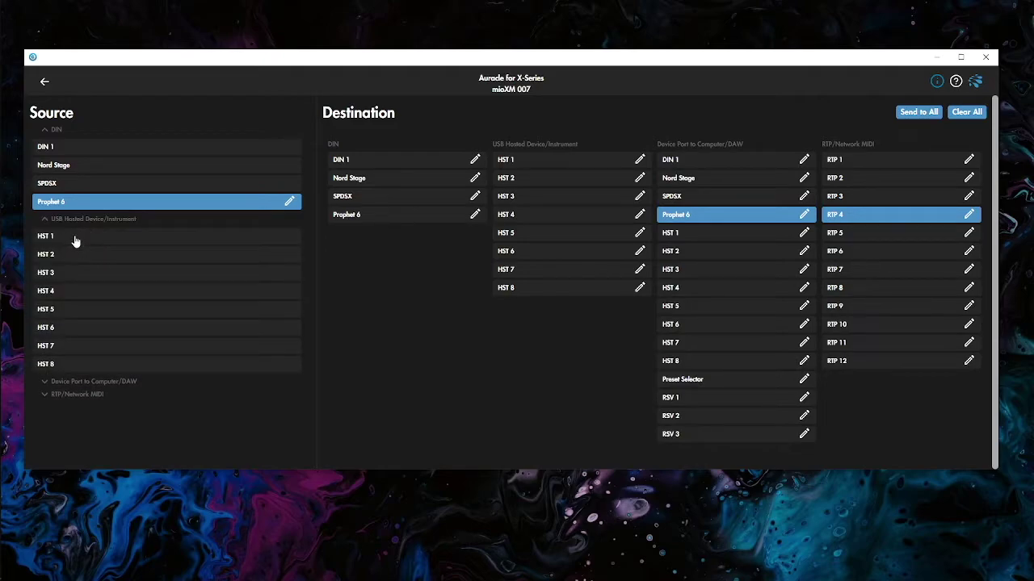
left_click(46, 220)
left_click(46, 233)
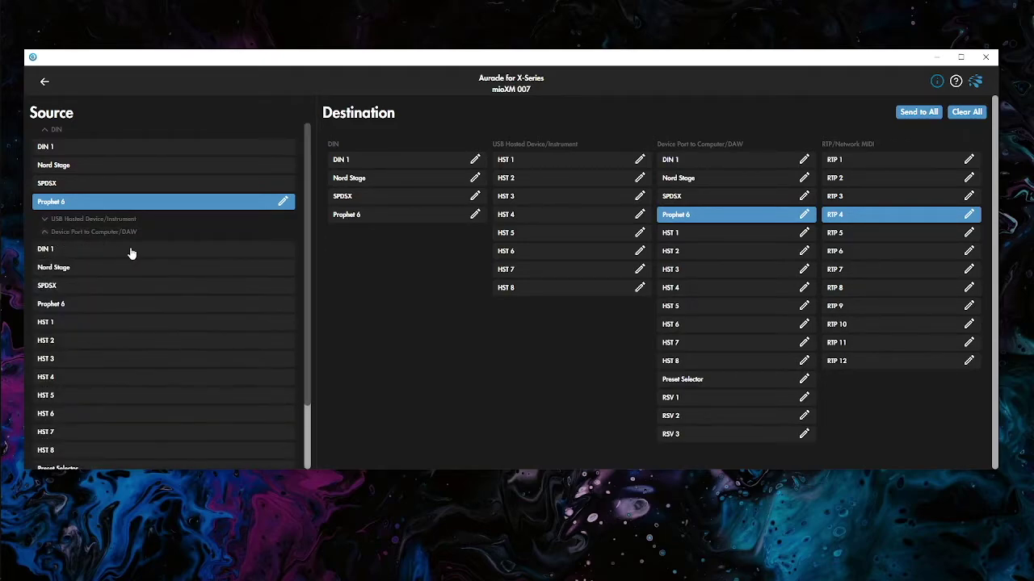
Step: Review the routes of computer ports DIN 1, Nord Stage, SPDSX and Prophet 6
left_click(111, 252)
left_click(103, 268)
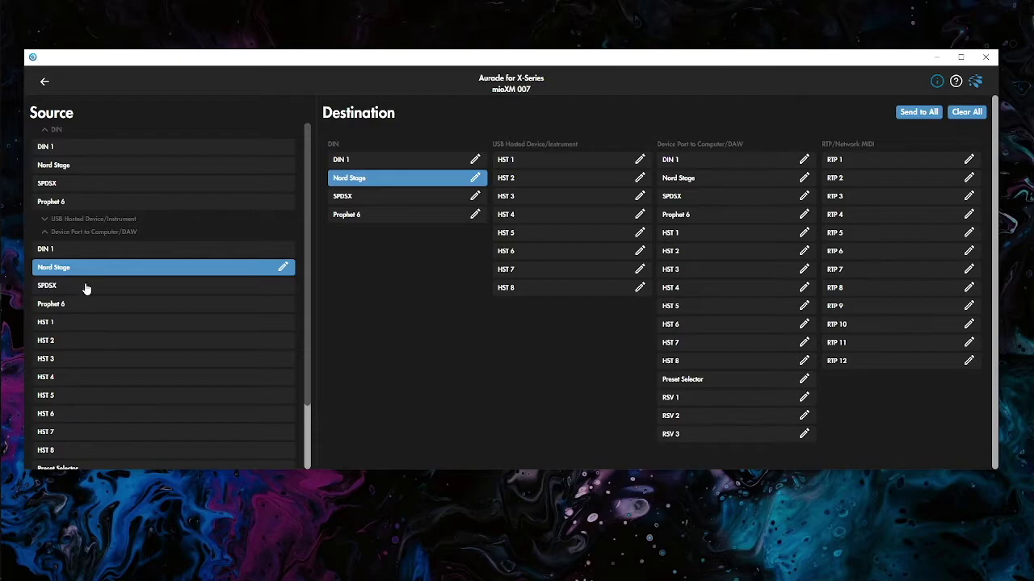
left_click(87, 287)
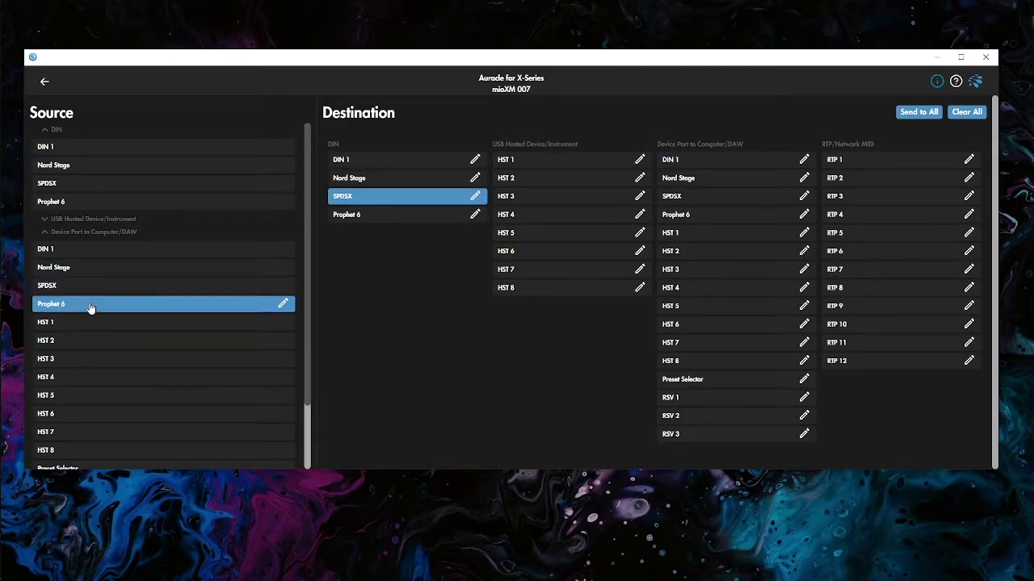
left_click(91, 305)
left_click(90, 271)
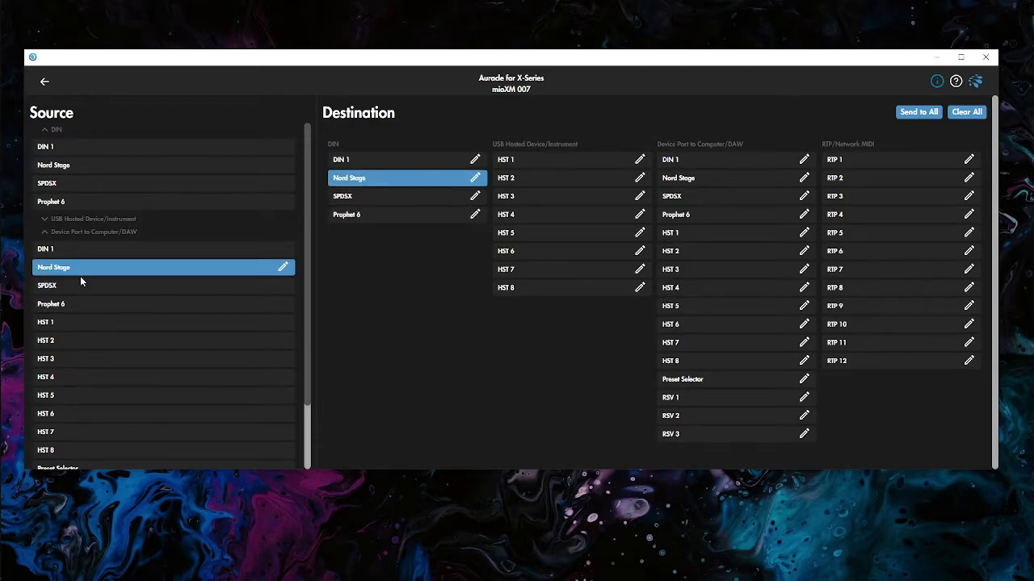
left_click(80, 288)
left_click(81, 303)
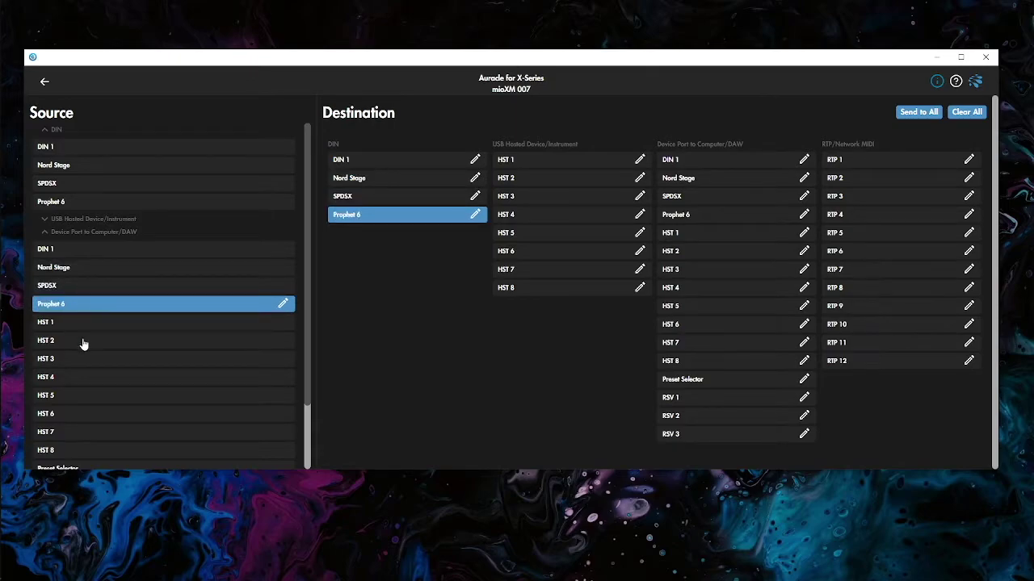
Step: Rename computer port HST 1 to Keystep
left_click(83, 341)
left_click(251, 326)
left_click(282, 322)
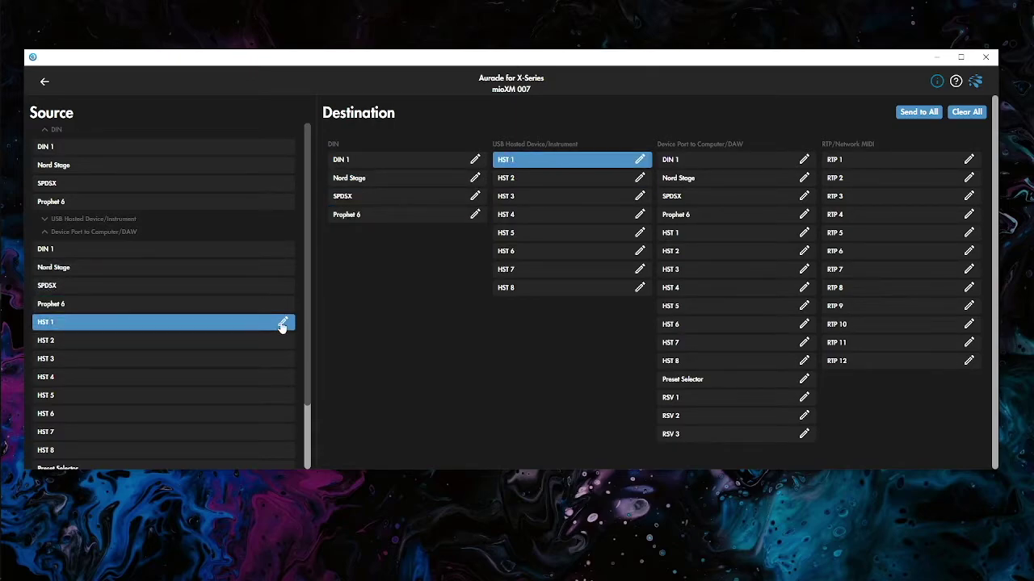
key("ctrl+a")
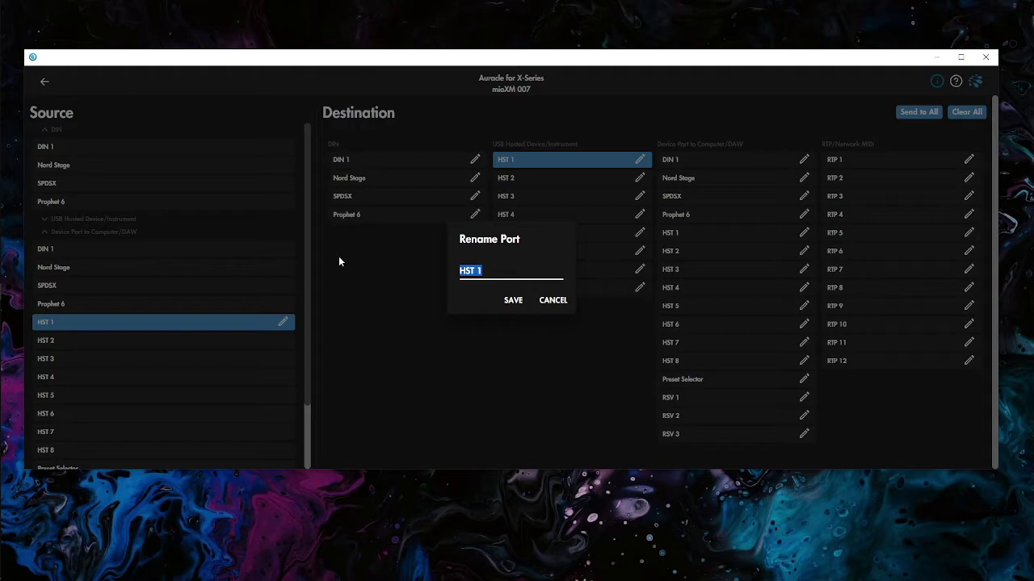
type("Keystep")
key("Return")
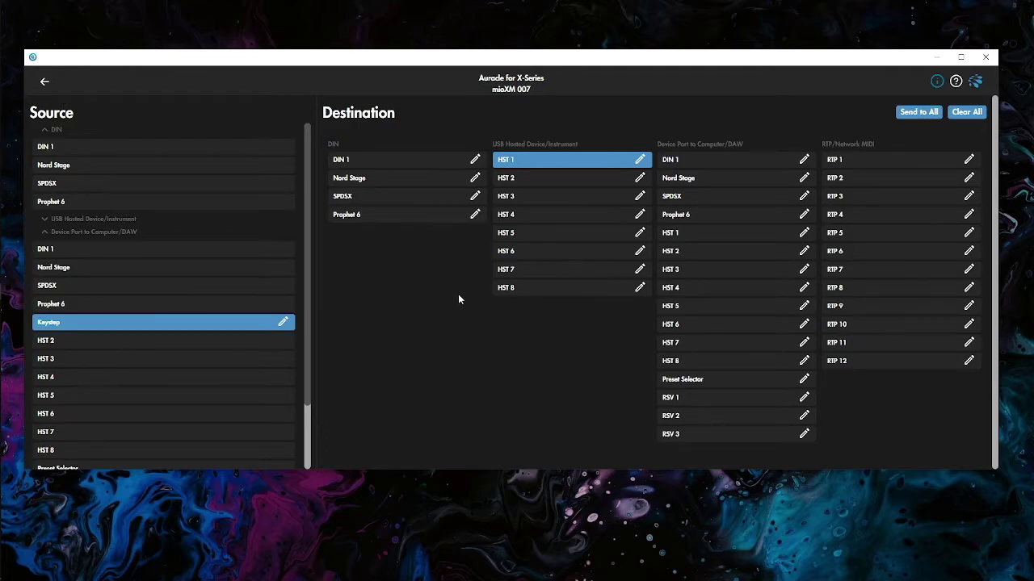
left_click(75, 306)
left_click(78, 323)
left_click(125, 250)
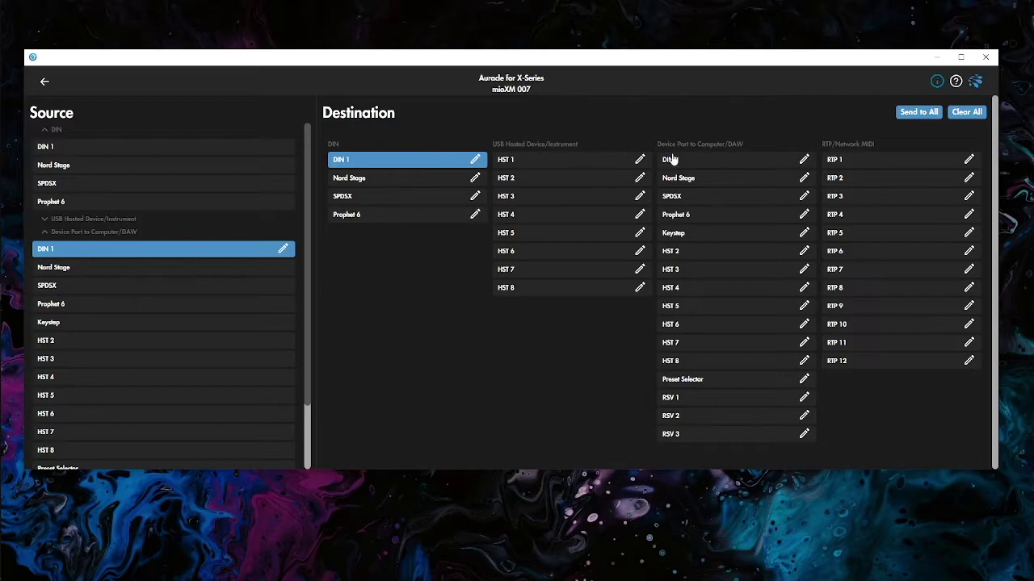
left_click(157, 268)
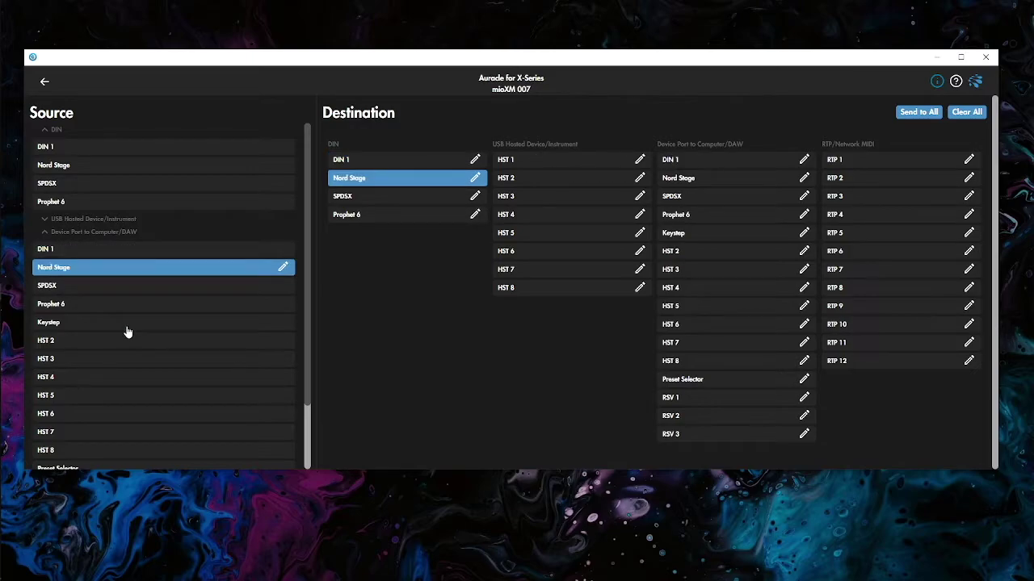
left_click(84, 293)
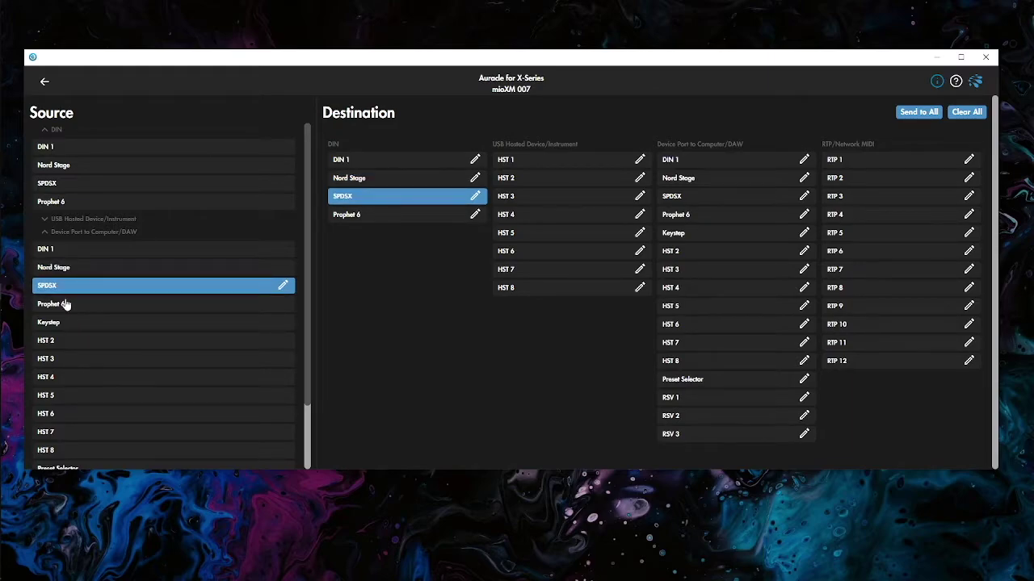
left_click(96, 305)
left_click(90, 327)
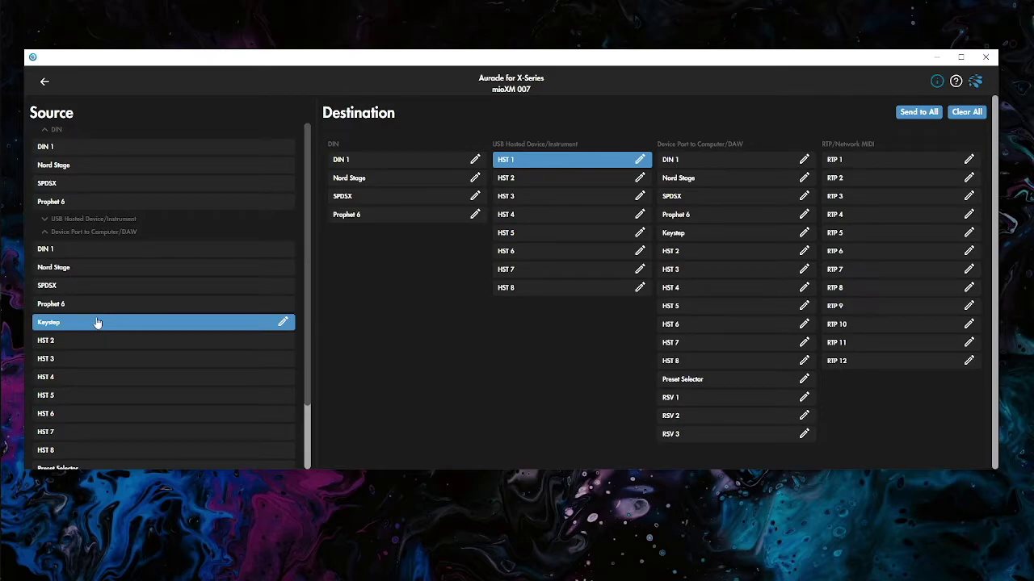
left_click(57, 253)
left_click(58, 271)
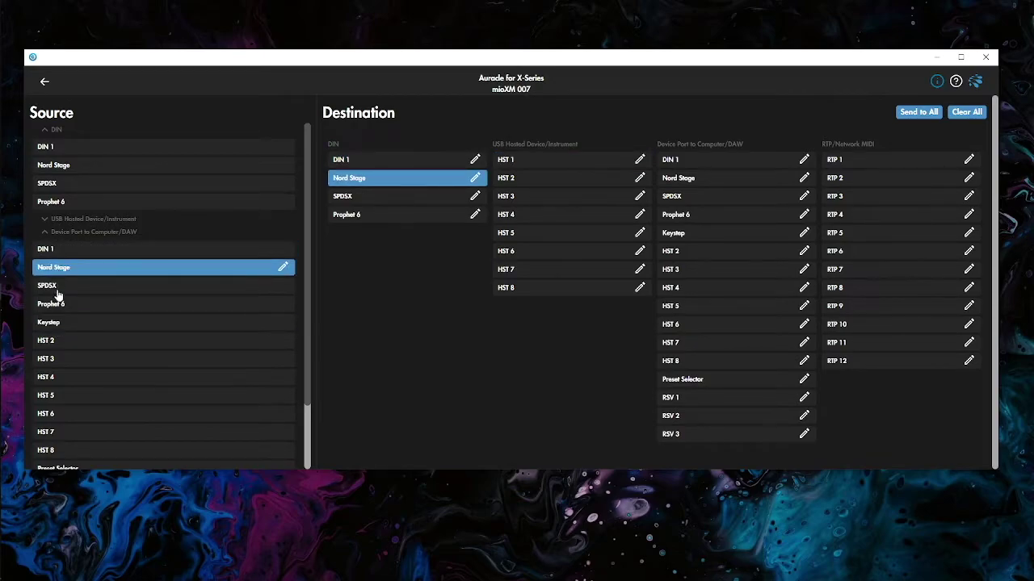
left_click(59, 287)
left_click(61, 305)
left_click(60, 323)
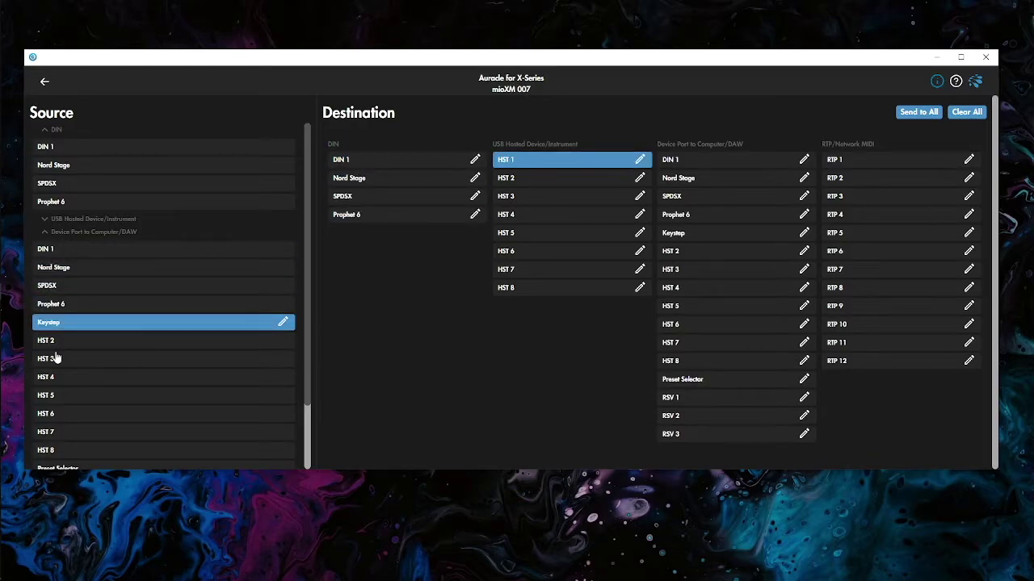
left_click(45, 84)
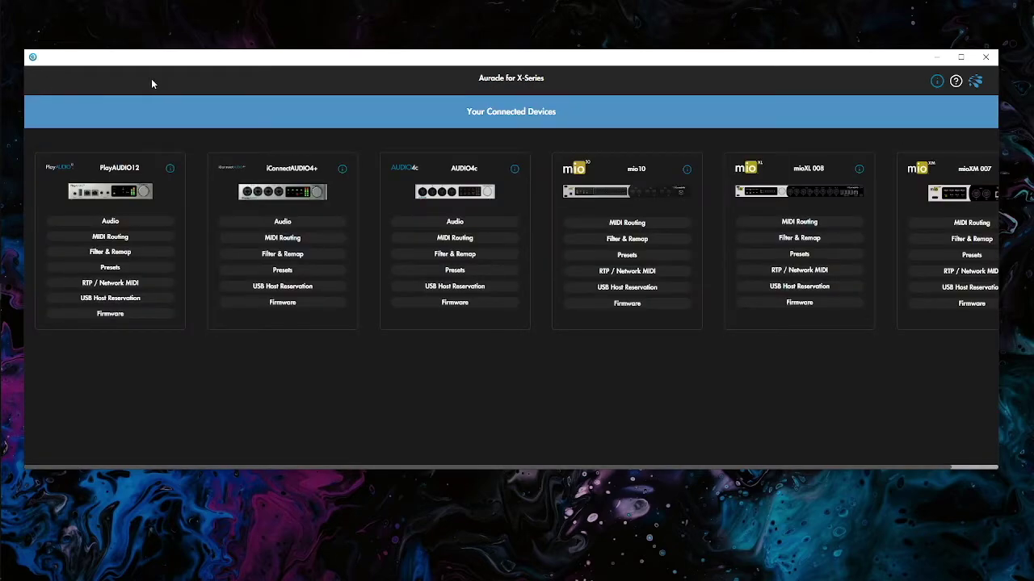
Step: In PlayAUDIO12's USB Host Reservation, reserve HST 1 to mioXM Port 5
left_click(100, 300)
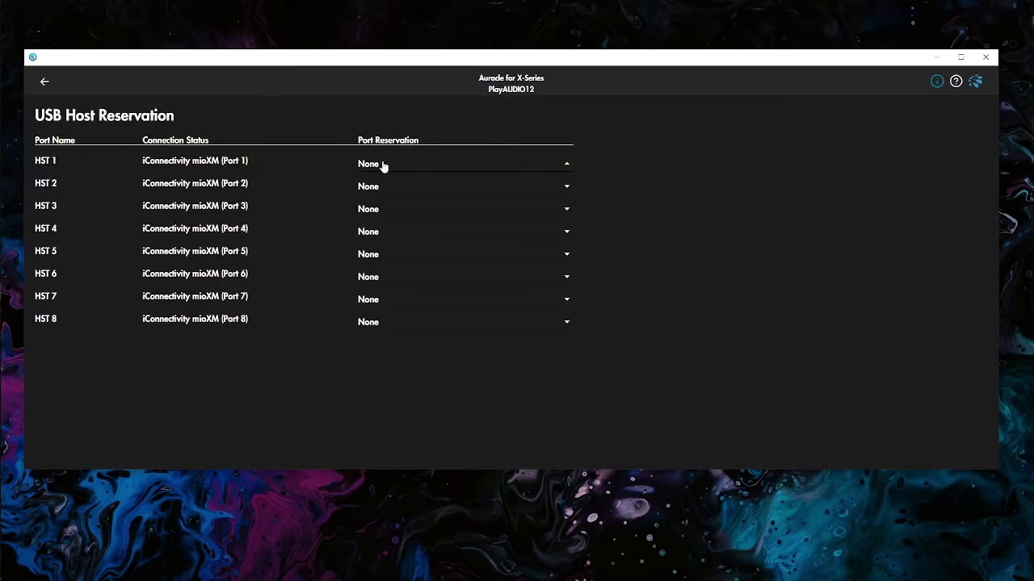
left_click(384, 164)
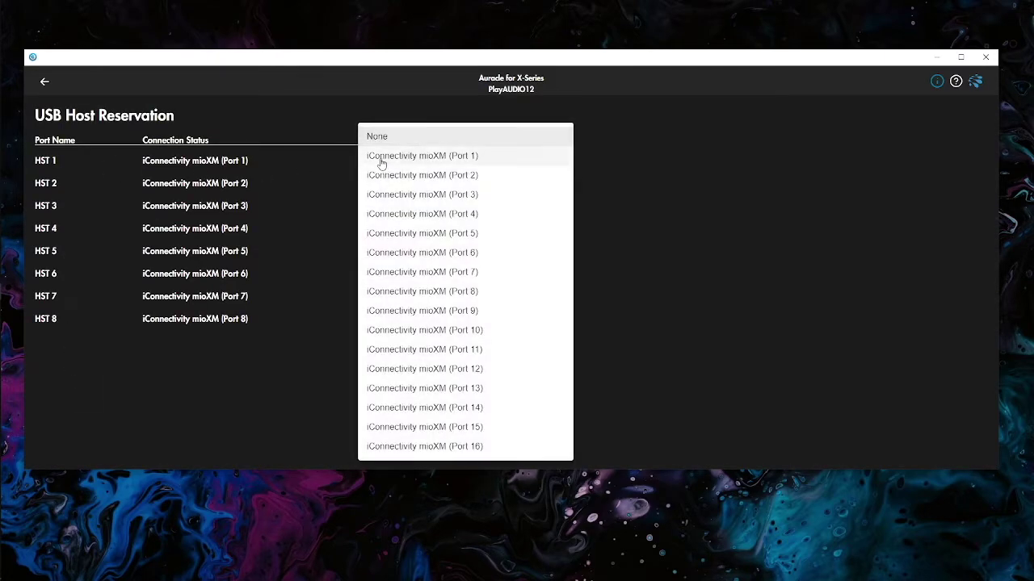
left_click(770, 118)
left_click(395, 168)
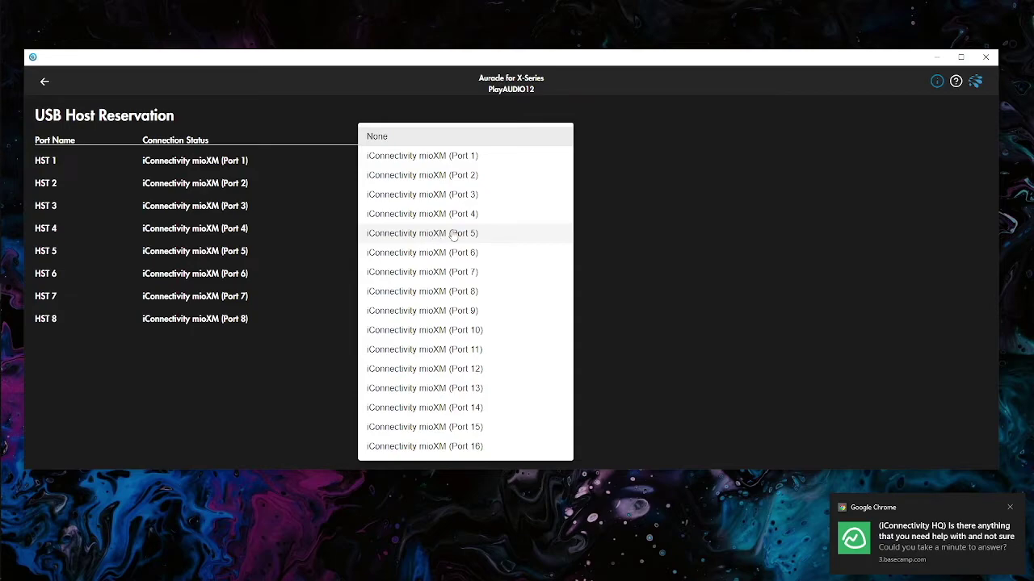
left_click(456, 234)
left_click(1009, 507)
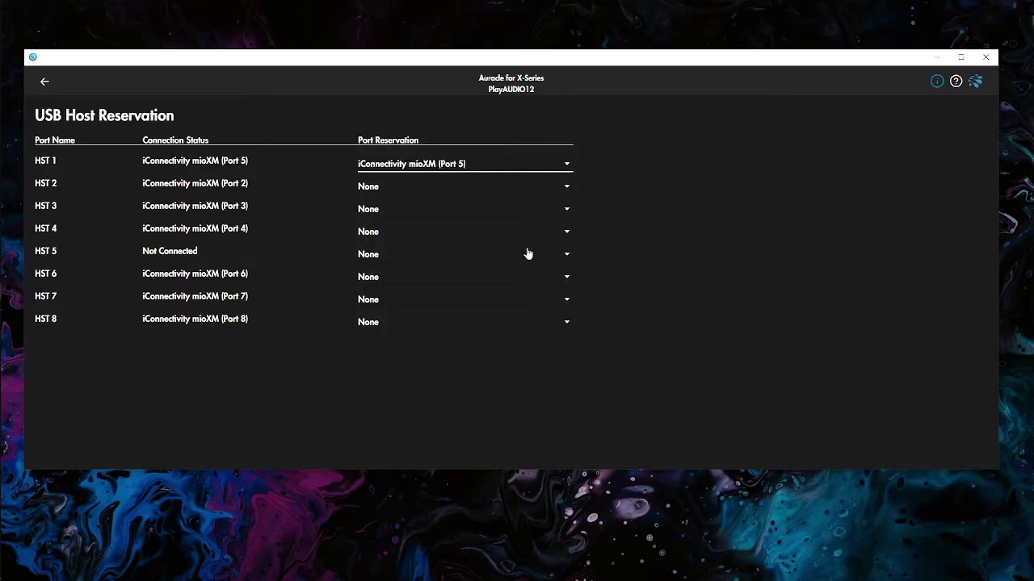
left_click(460, 165)
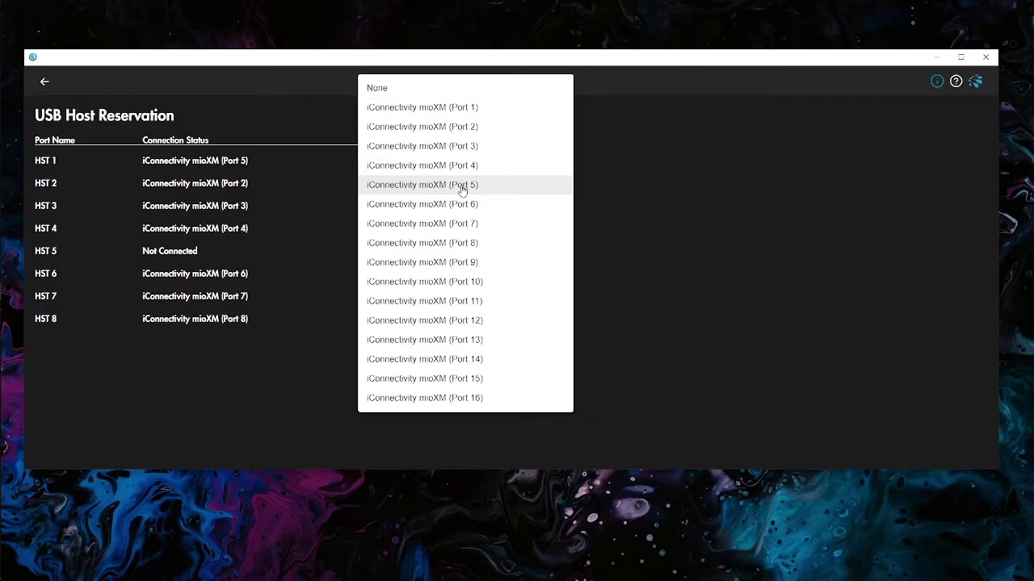
left_click(463, 188)
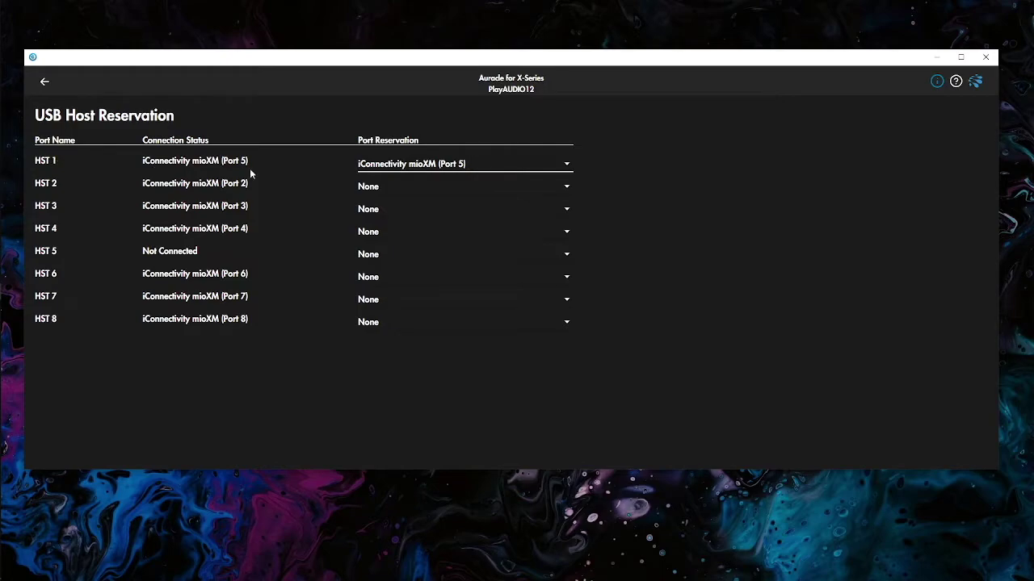
Step: Reserve HST 2, 3 and 4 to mioXM Ports 2, 3 and 4, then return to the overview
left_click(371, 186)
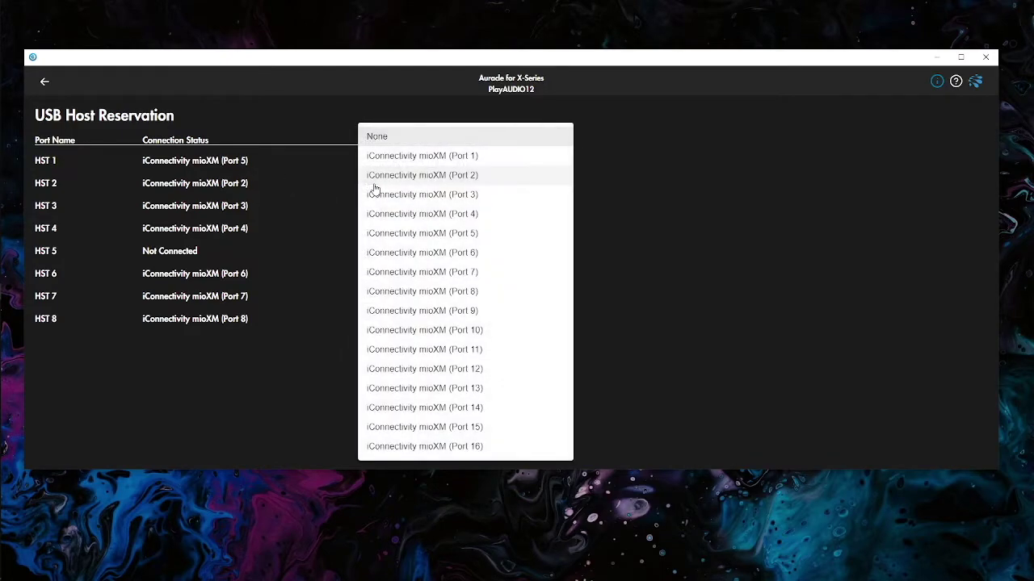
left_click(459, 176)
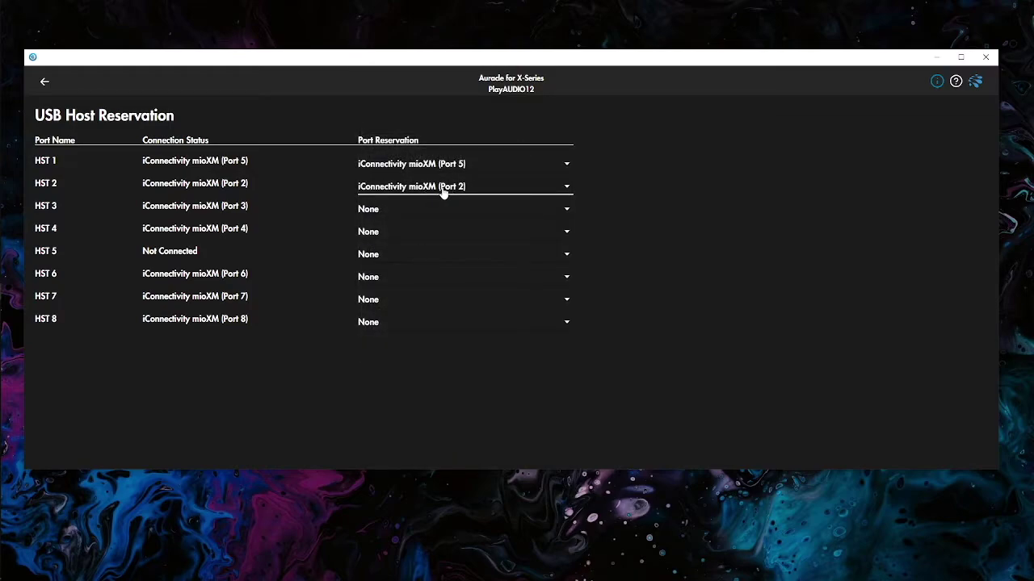
left_click(443, 209)
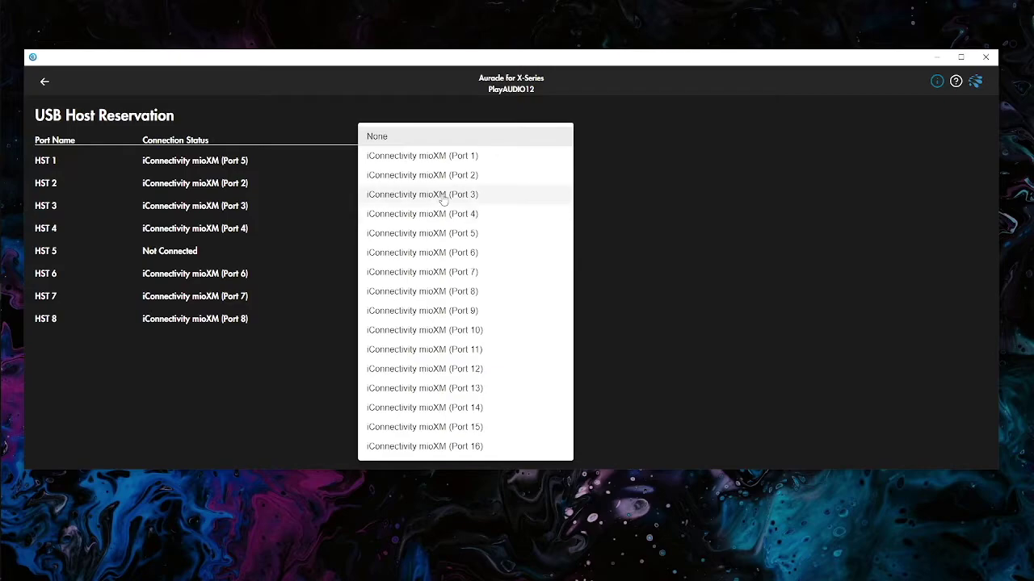
left_click(444, 197)
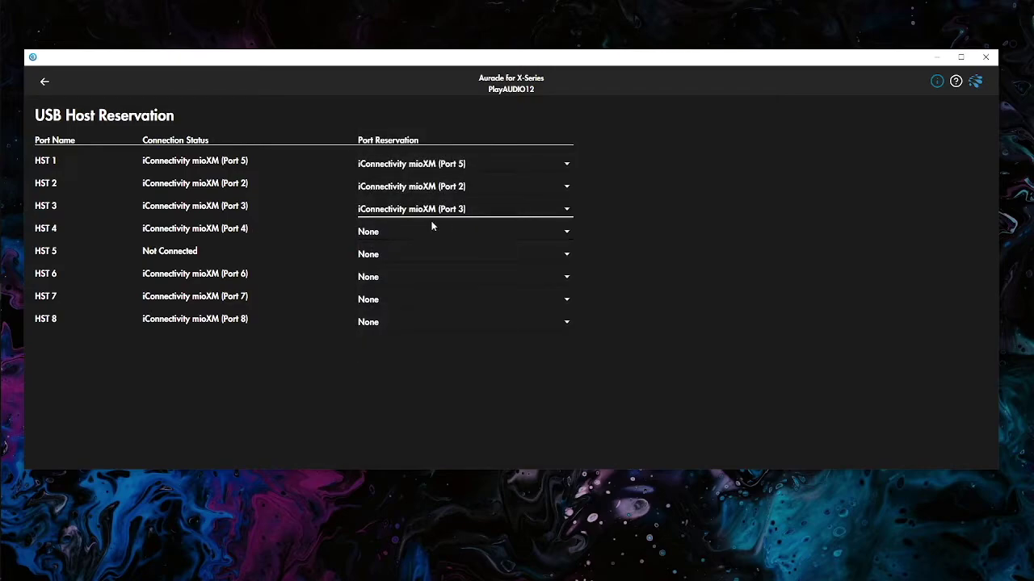
left_click(410, 232)
left_click(412, 214)
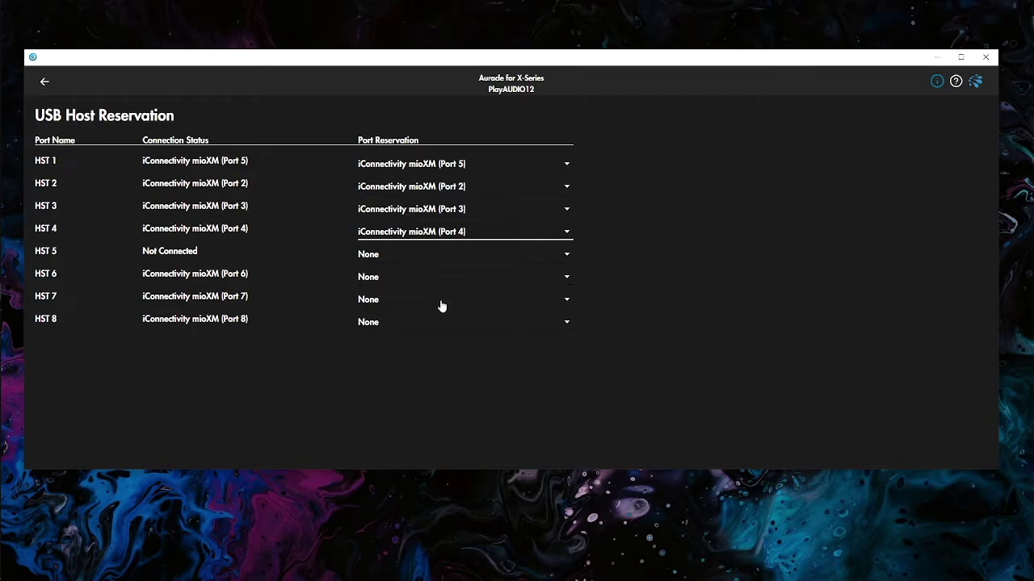
left_click(46, 83)
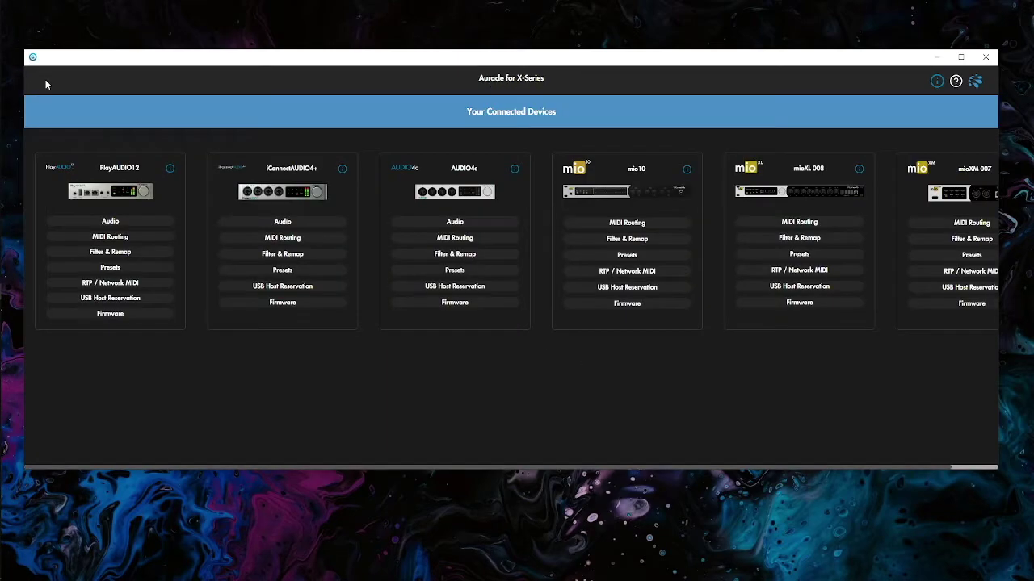
Step: In PlayAUDIO12 MIDI Routing, rename HST 1 to Keystep on both Jack 1 and Jack 2
left_click(125, 239)
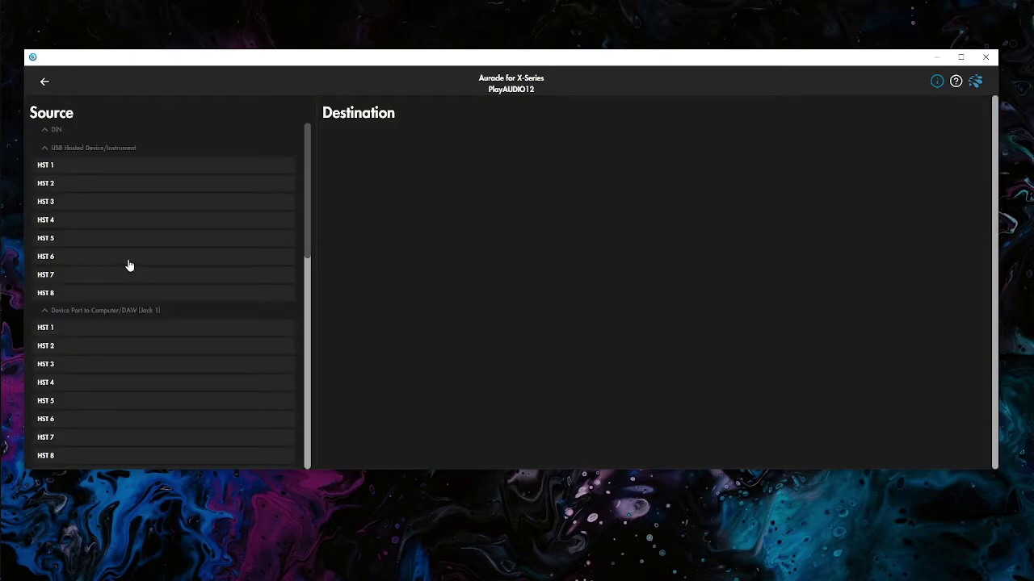
left_click(46, 149)
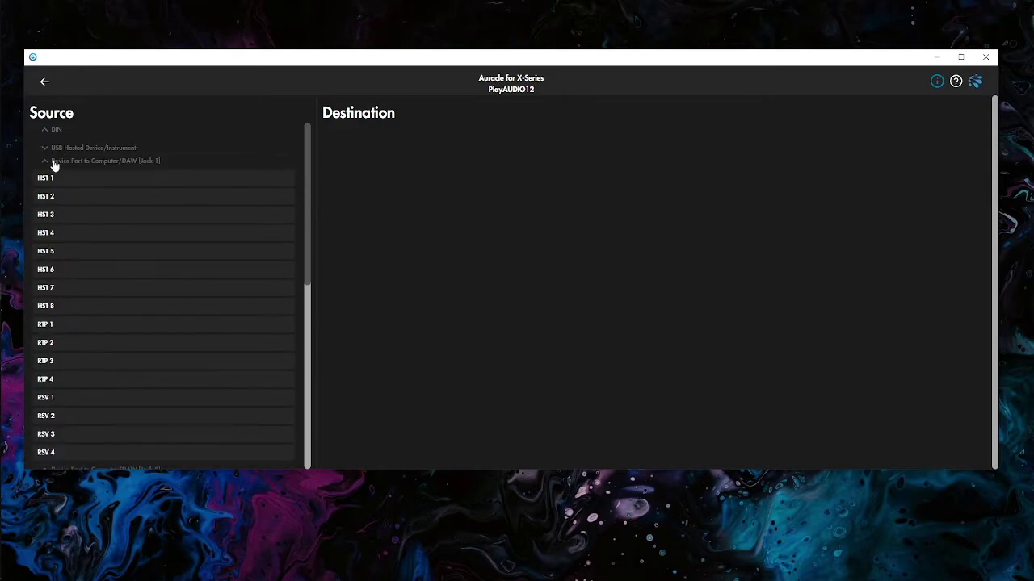
left_click(99, 181)
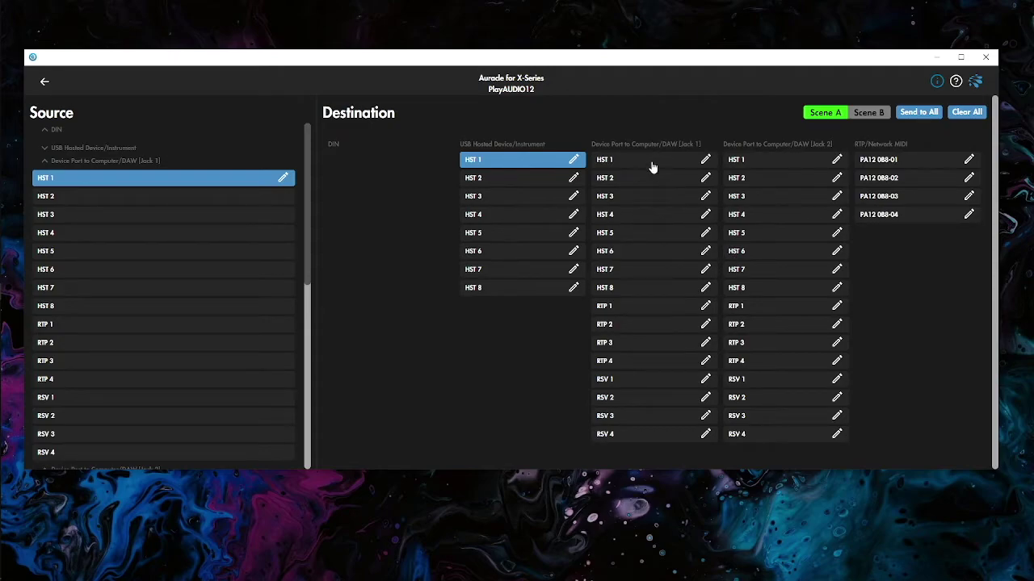
left_click(705, 159)
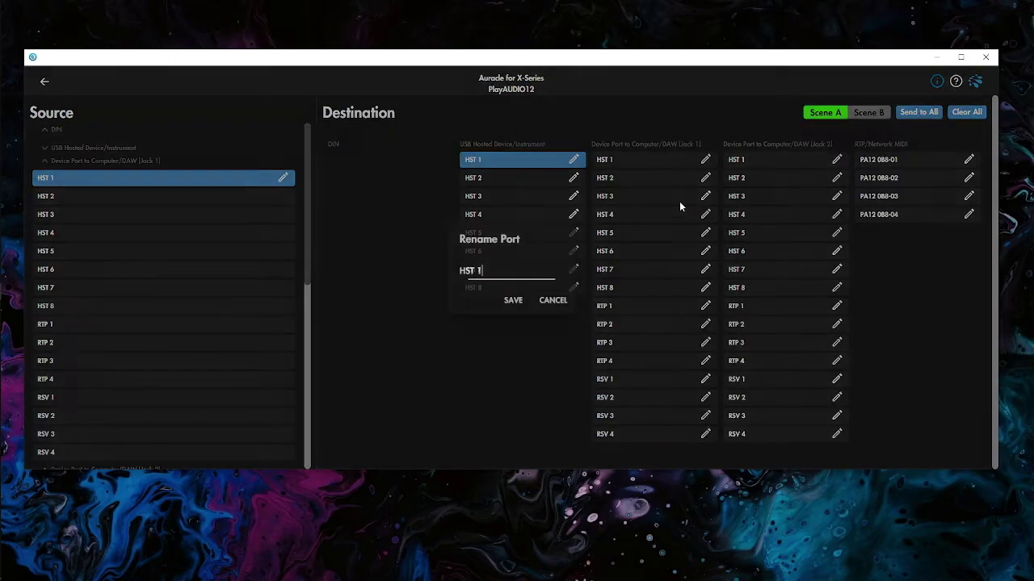
left_click_drag(501, 273, 455, 277)
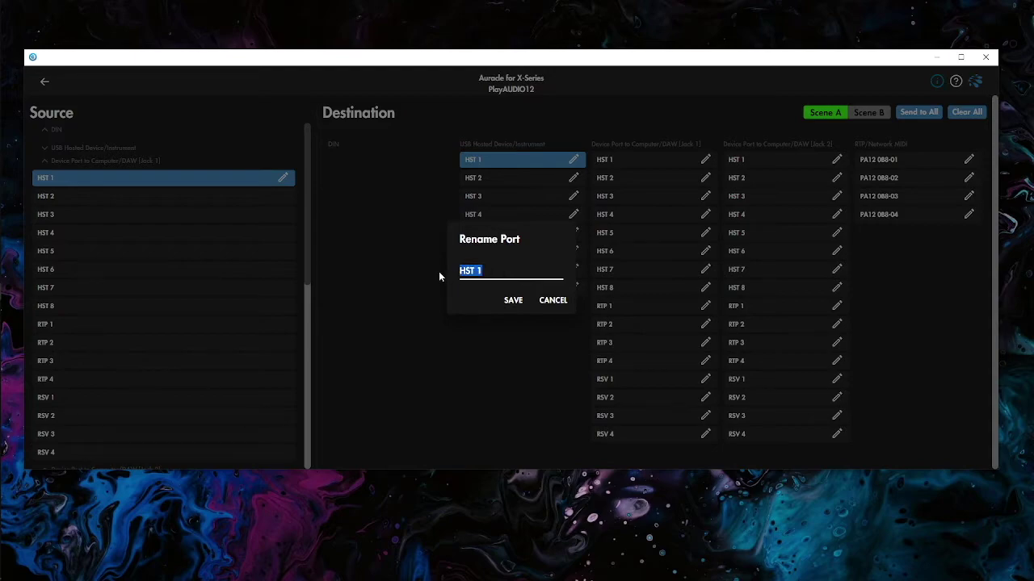
type("Keystep")
key("ctrl+a")
key("ctrl+c")
left_click(518, 302)
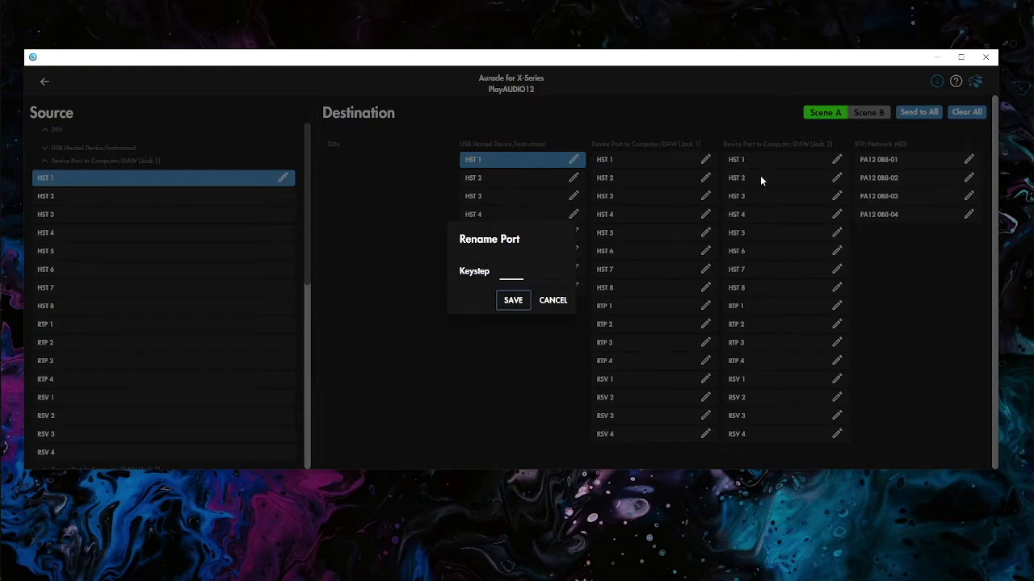
left_click(837, 159)
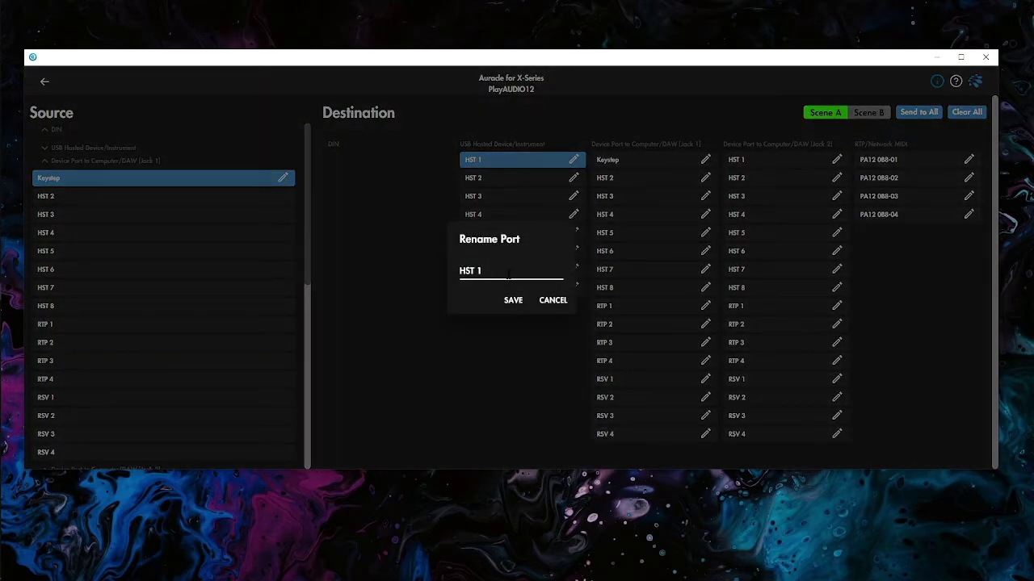
key("ctrl+v")
left_click(513, 300)
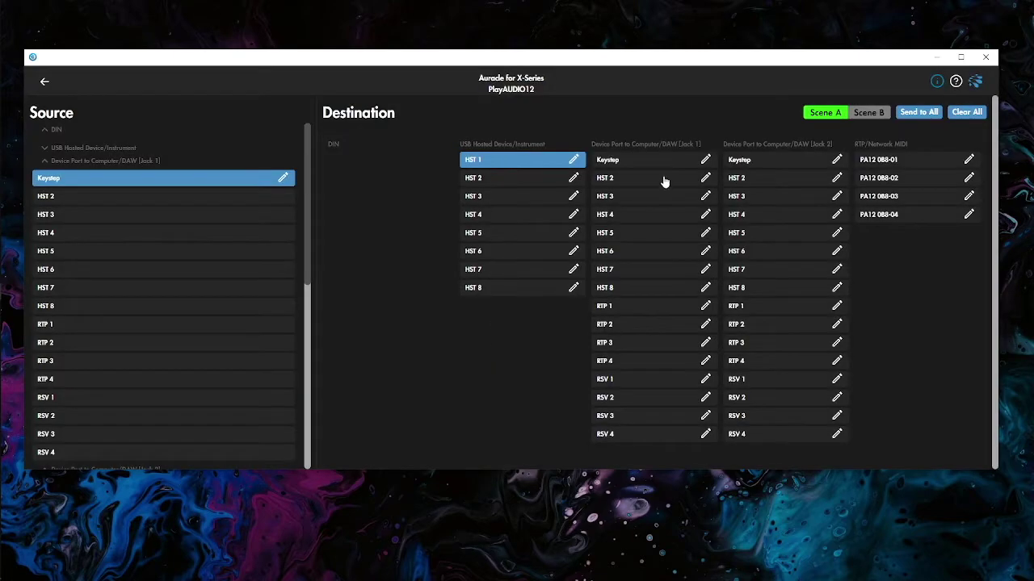
Step: Rename HST 2 to Nord Stage on both Jack 1 and Jack 2
left_click(168, 199)
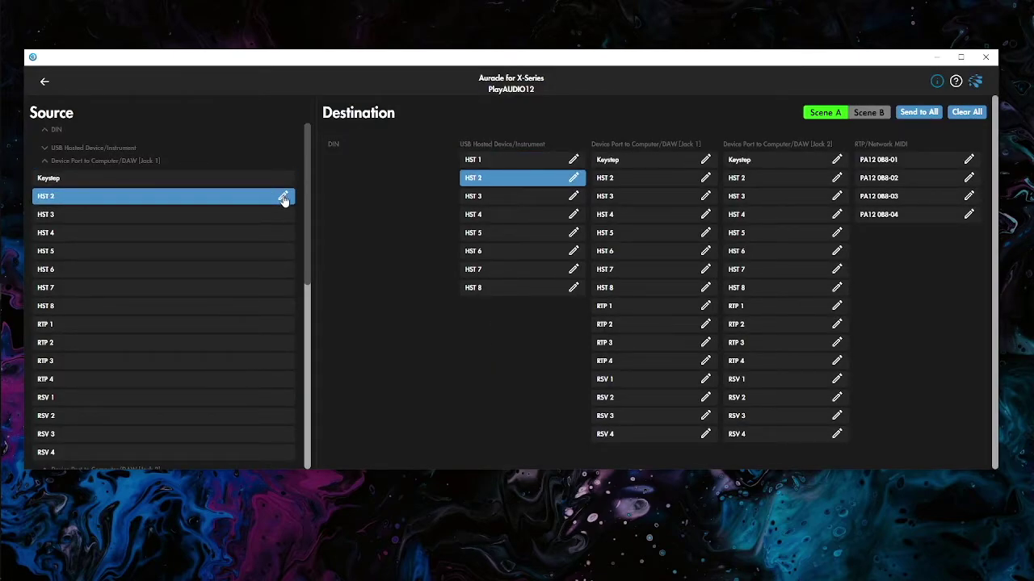
left_click(702, 180)
left_click_drag(492, 269, 421, 274)
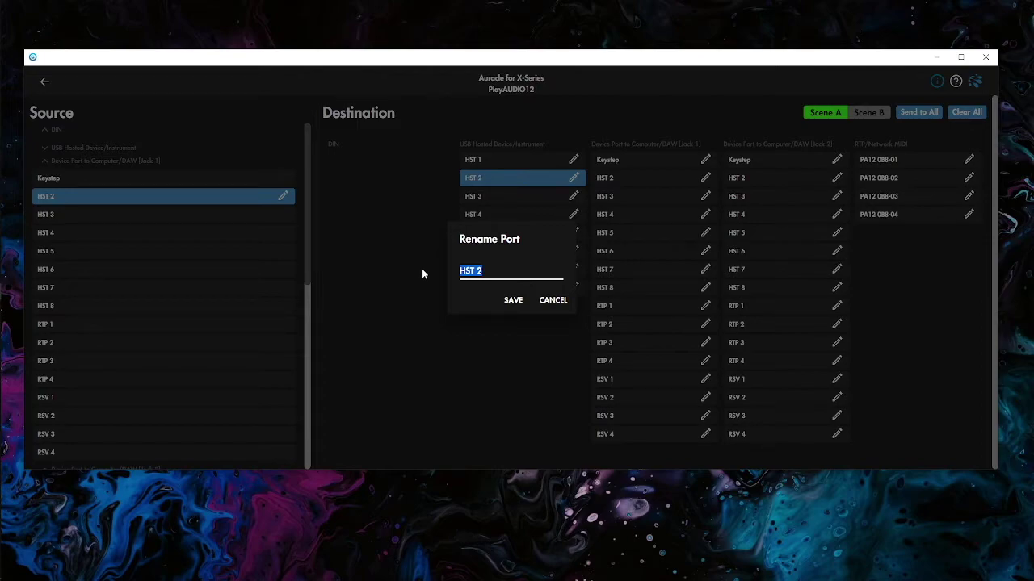
type("Nord Stage")
key("ctrl+a")
key("ctrl+c")
left_click(521, 301)
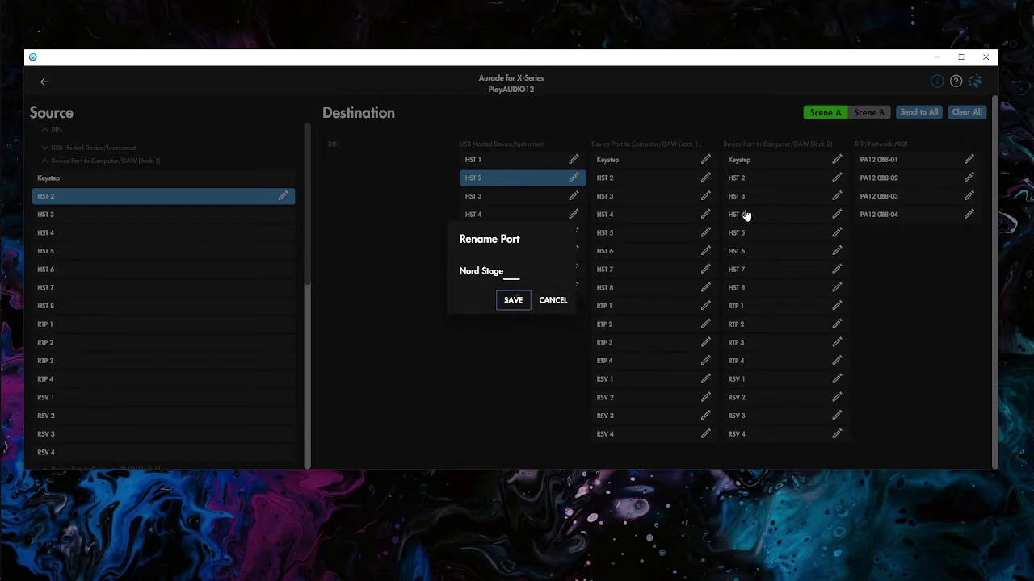
left_click(838, 178)
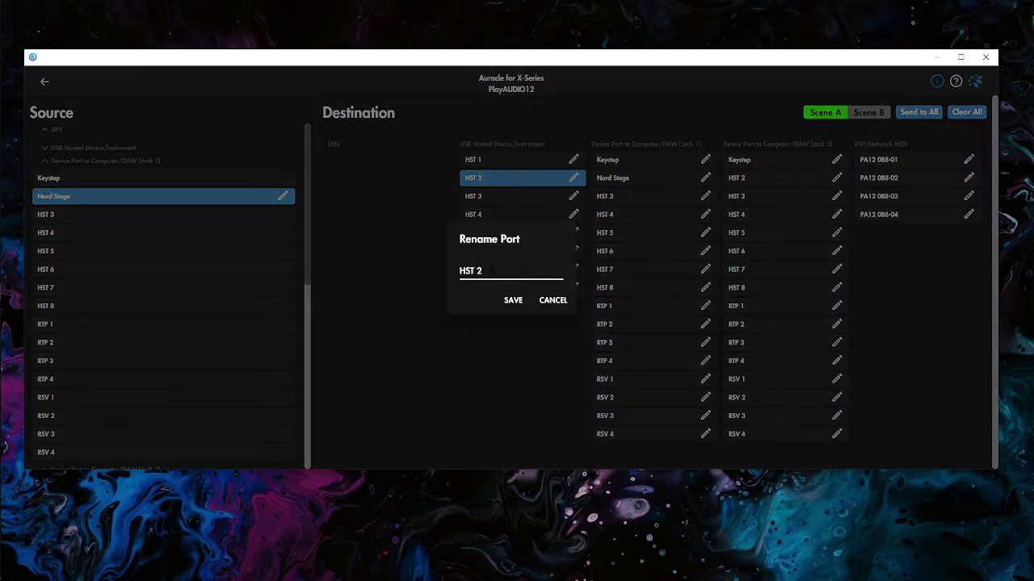
key("ctrl+a")
key("ctrl+v")
left_click(510, 302)
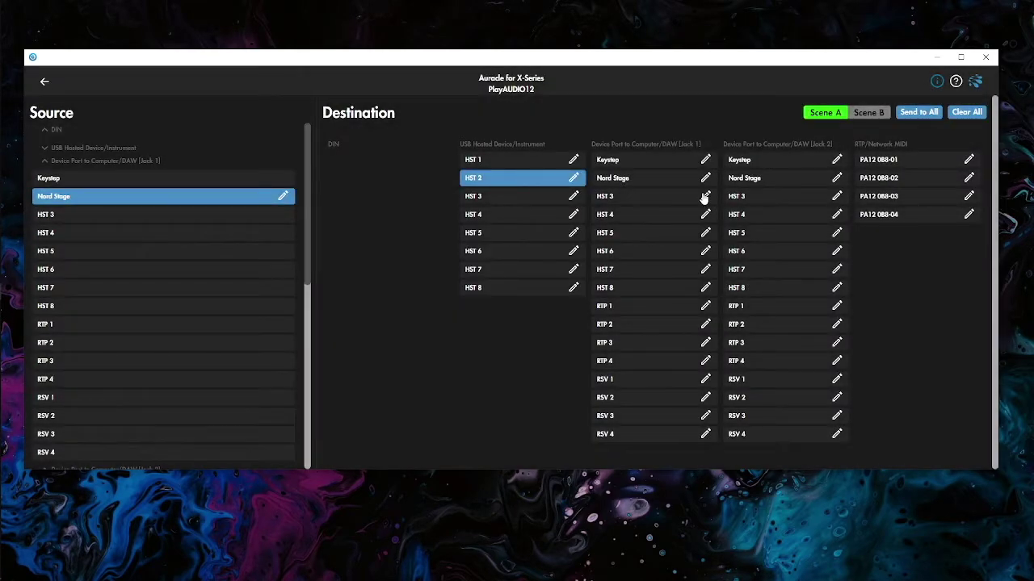
Step: Rename HST 3 to SPDSX on both Jack 1 and Jack 2
left_click(704, 197)
key("ctrl+a")
type("SPD")
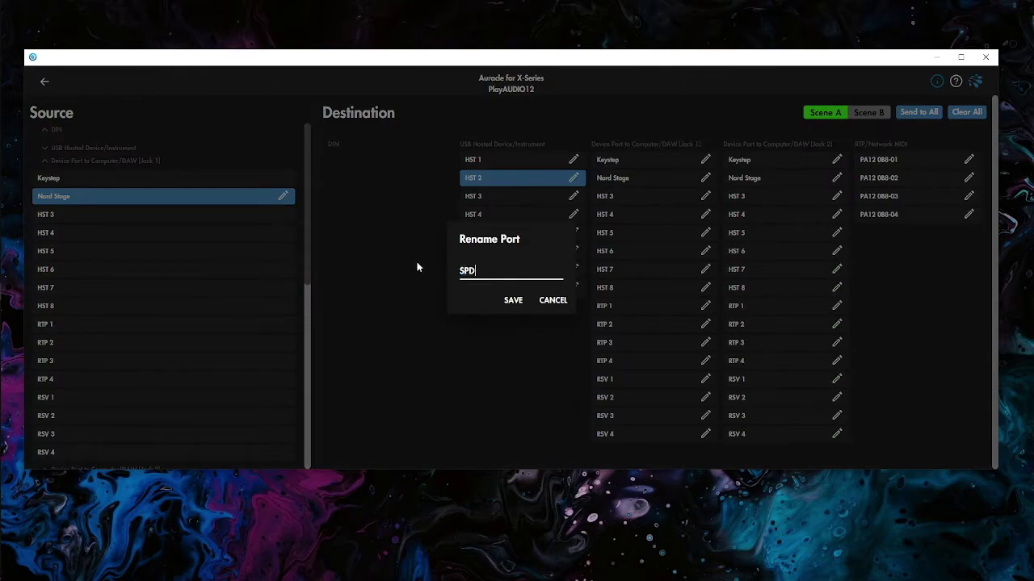
type("SX")
key("ctrl+a")
key("ctrl+c")
left_click(512, 299)
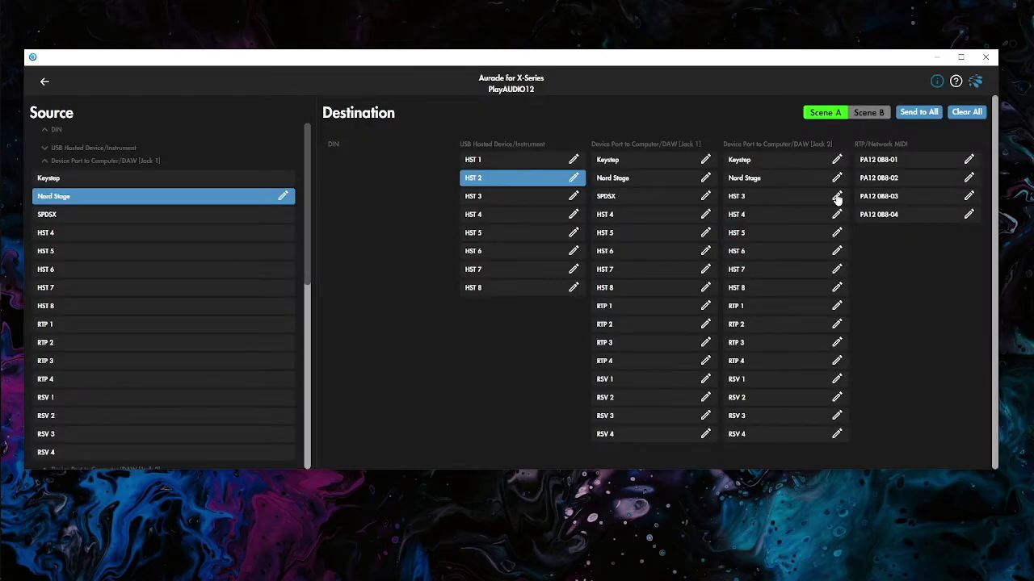
left_click(836, 197)
key("ctrl+a")
key("ctrl+v")
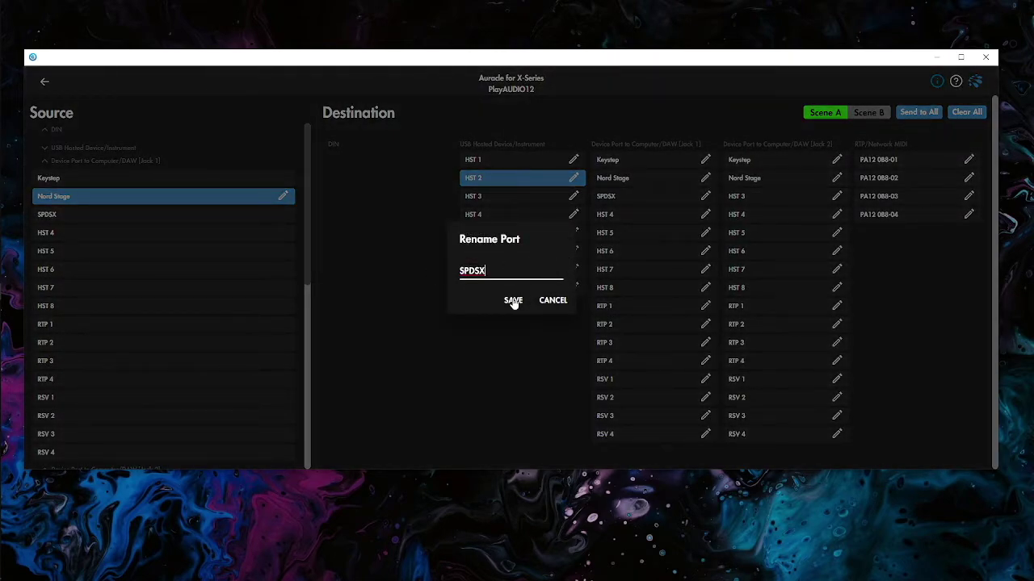
left_click(517, 300)
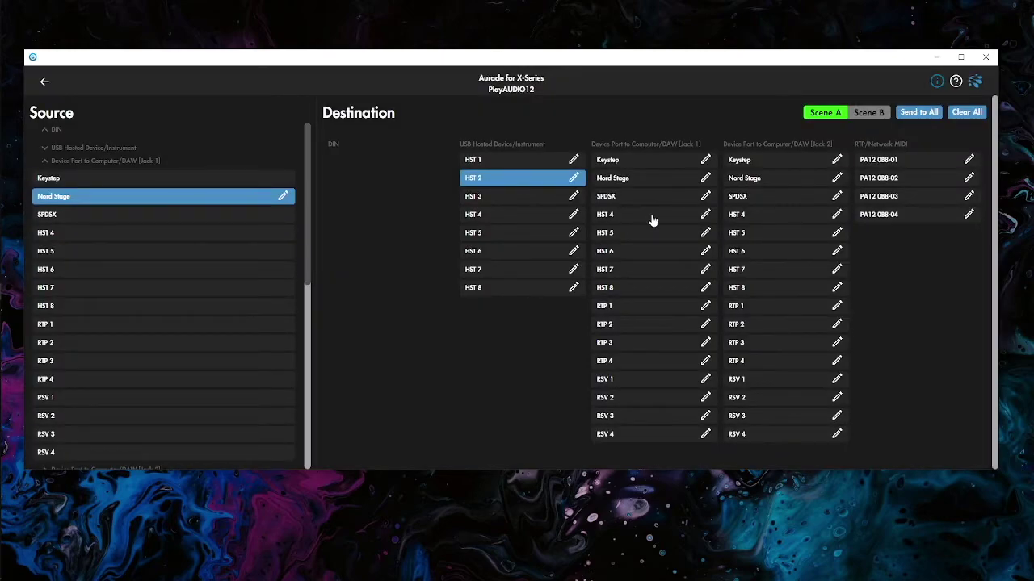
Step: Rename HST 4 to Prophet 6 on both Jack 1 and Jack 2
left_click(705, 214)
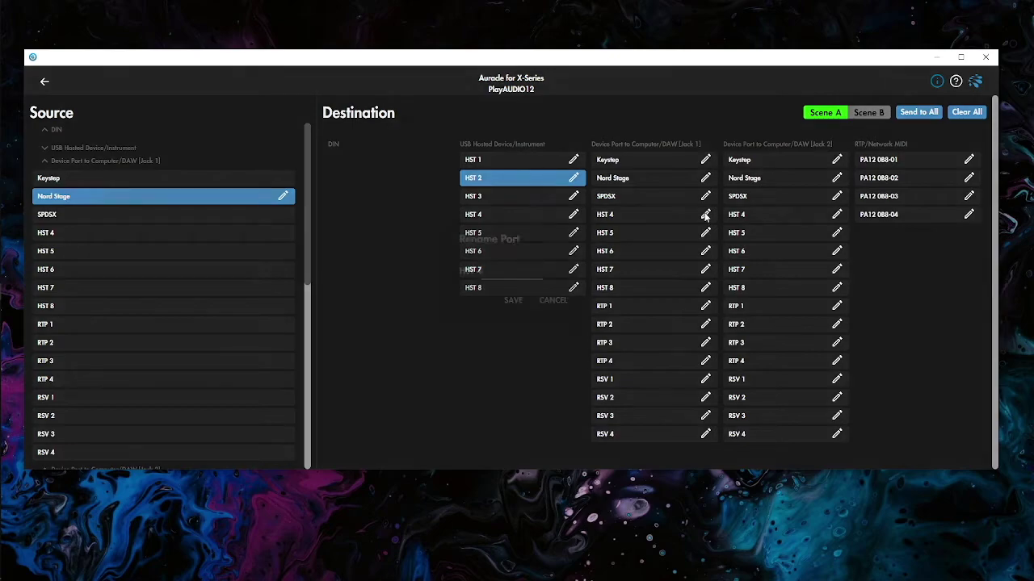
key("ctrl+a")
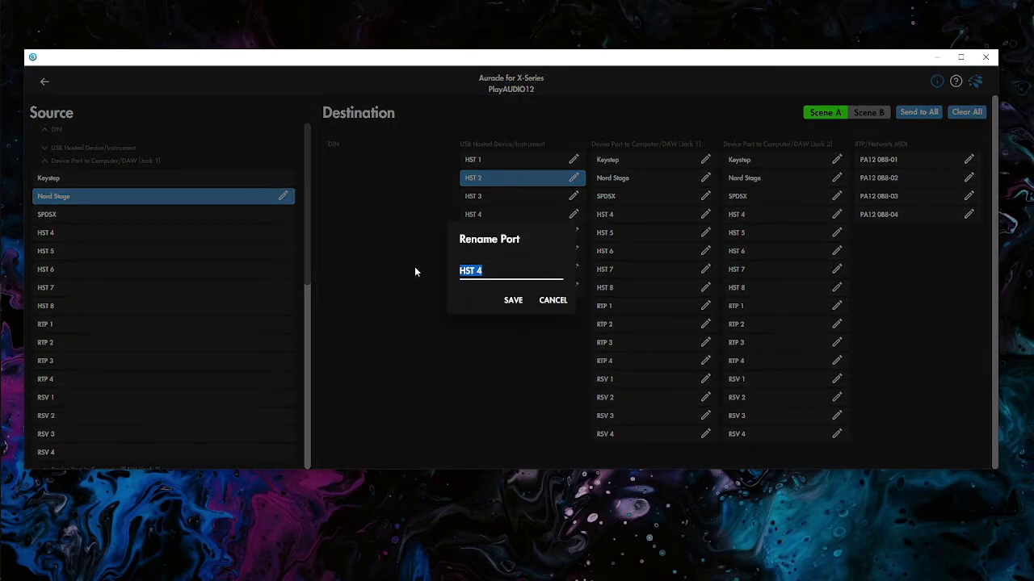
type("Prophet 6")
key("ctrl+a")
key("ctrl+c")
left_click(511, 299)
left_click(836, 215)
key("ctrl+v")
left_click(513, 299)
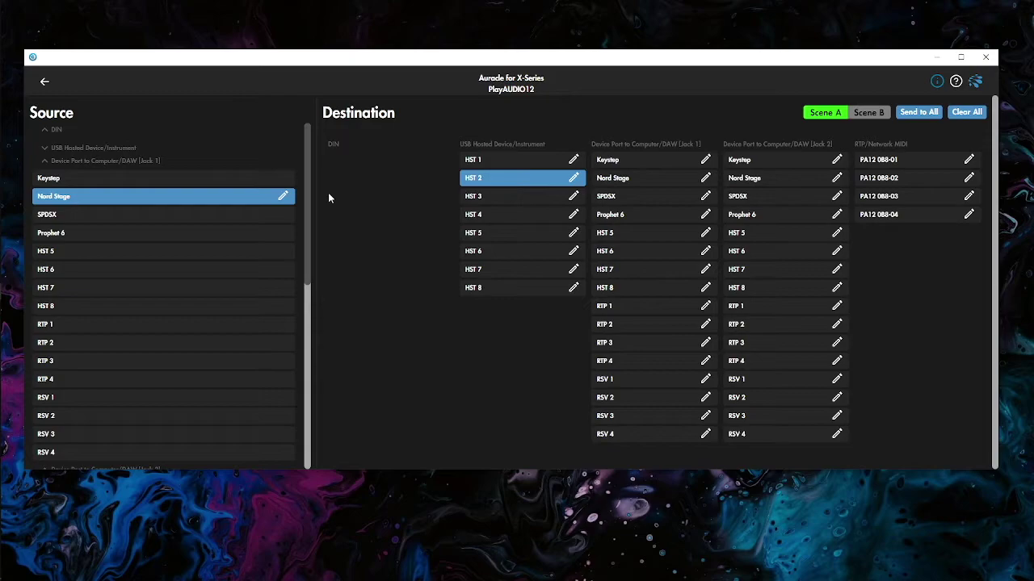
Step: Verify mioXM 007's Nord Stage routing and PlayAUDIO12's USB host reservations, ending on the device overview
left_click(44, 81)
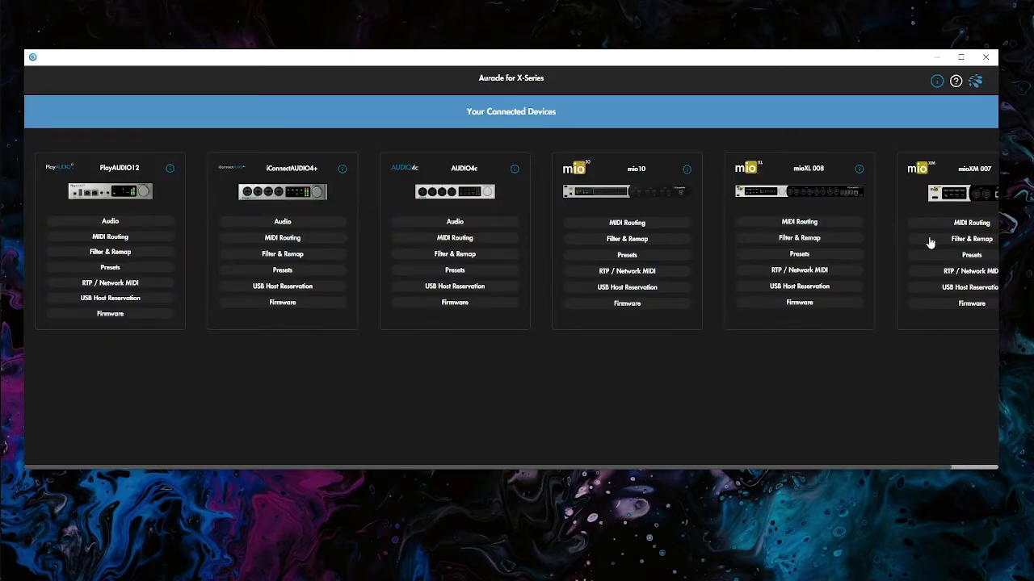
left_click(969, 468)
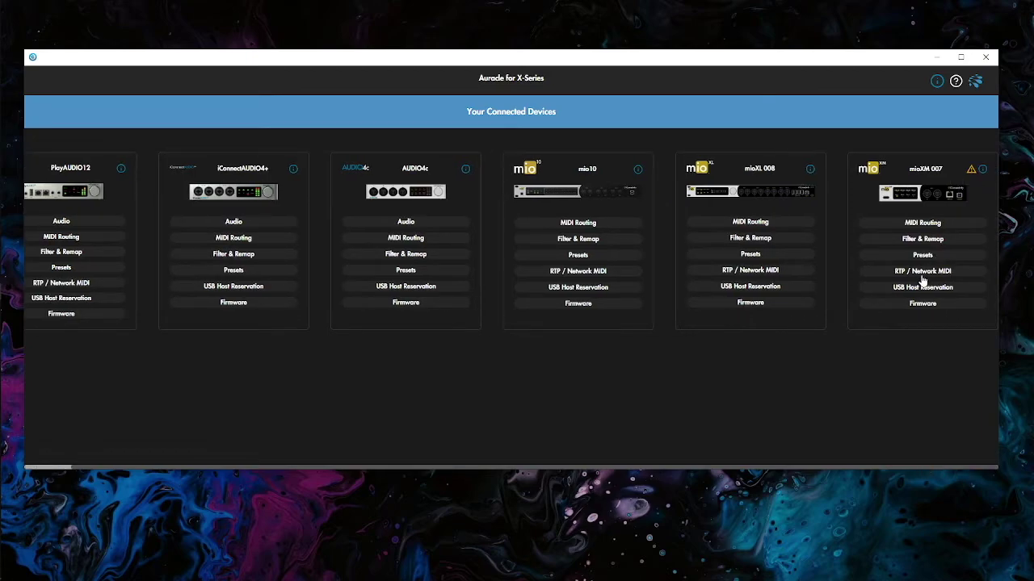
left_click(922, 222)
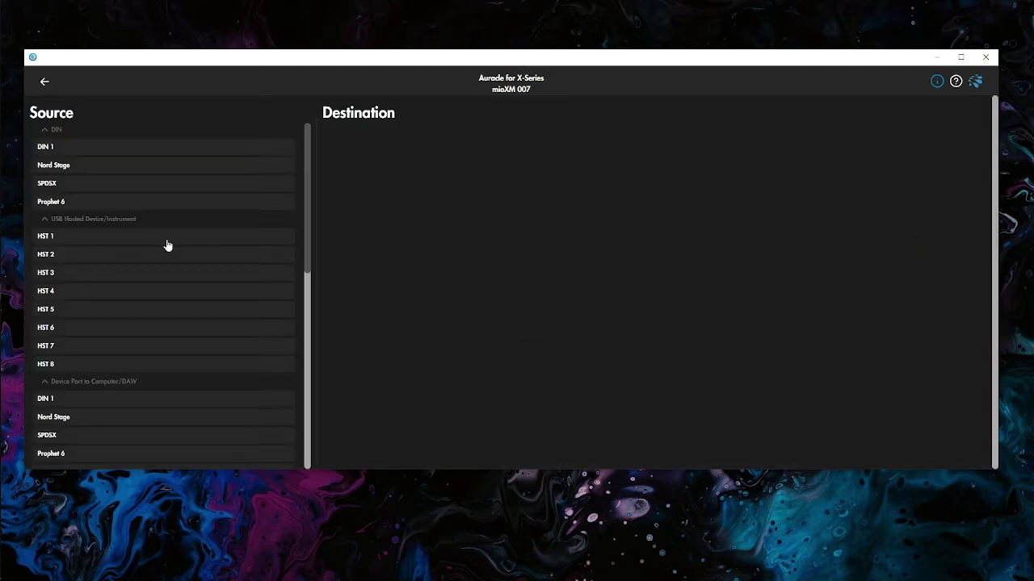
left_click(100, 169)
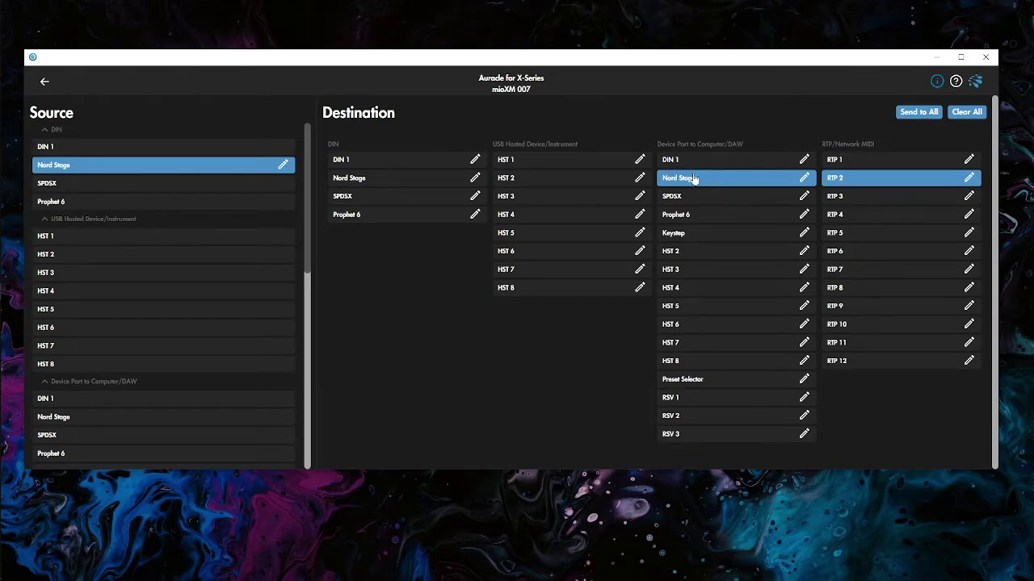
left_click(45, 84)
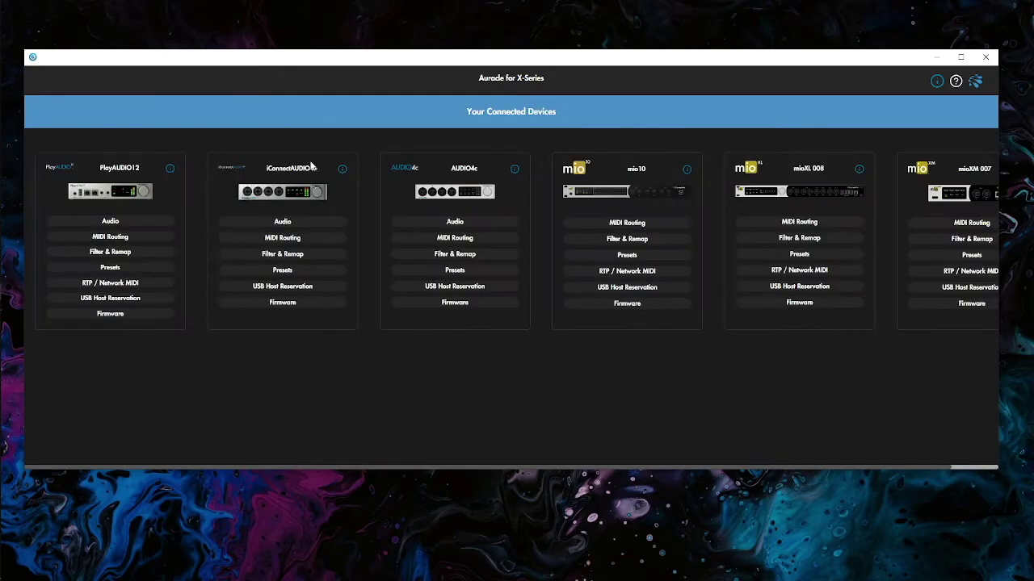
left_click(108, 302)
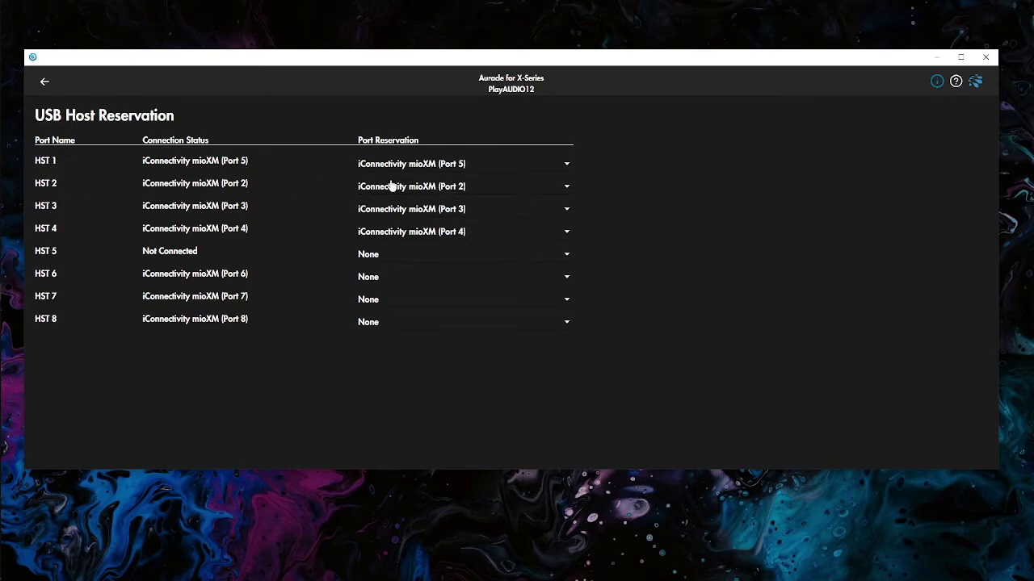
left_click(45, 83)
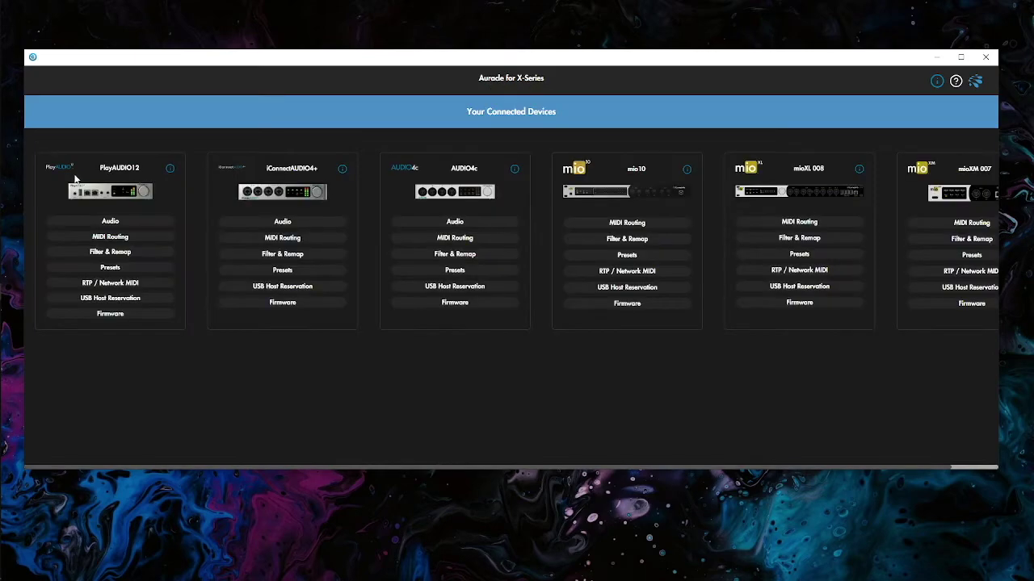
Step: Open PlayAUDIO12's MIDI routing and check where the Nord Stage port is routed
left_click(111, 236)
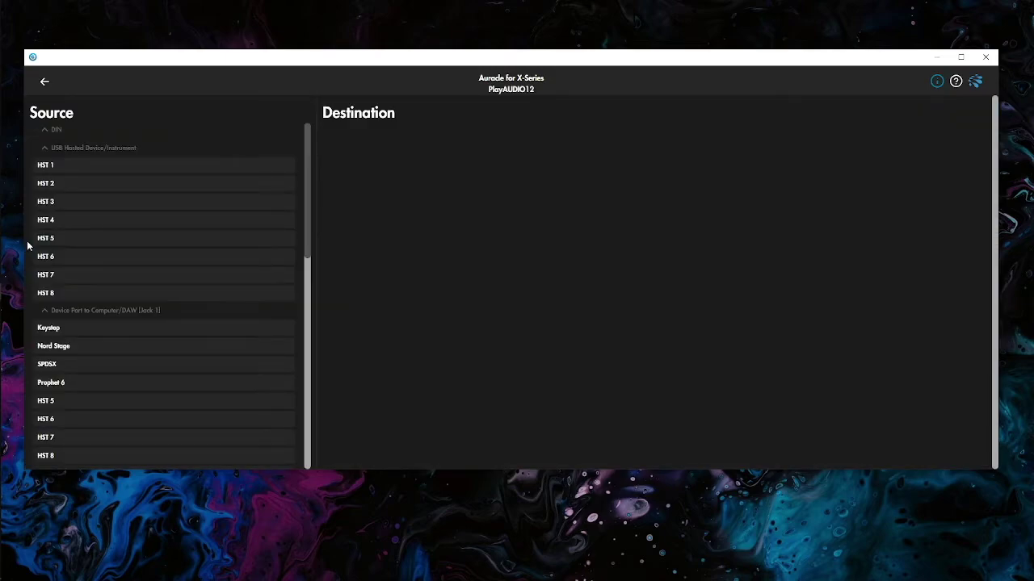
left_click(78, 347)
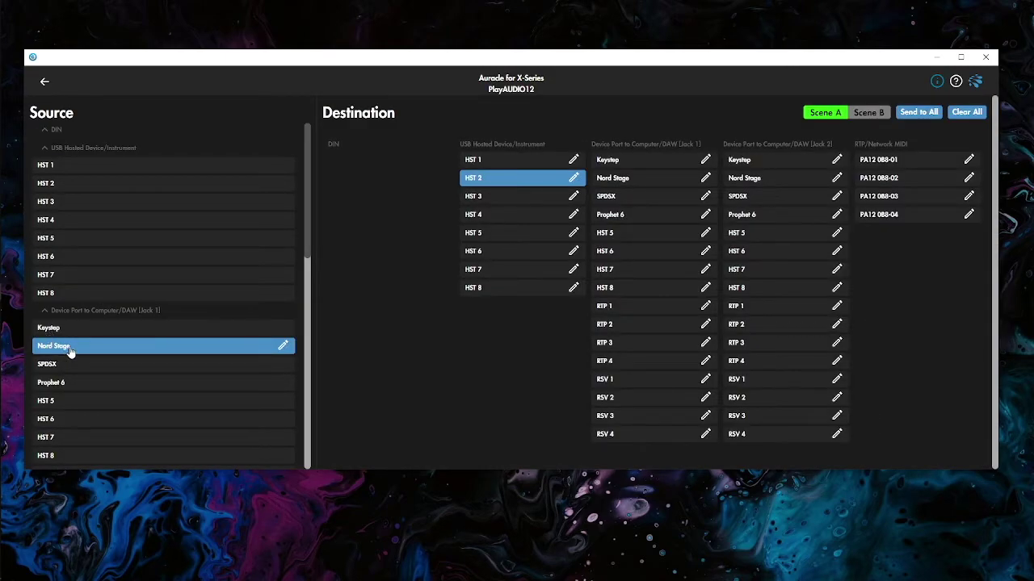
scroll(116, 352, "down", 1)
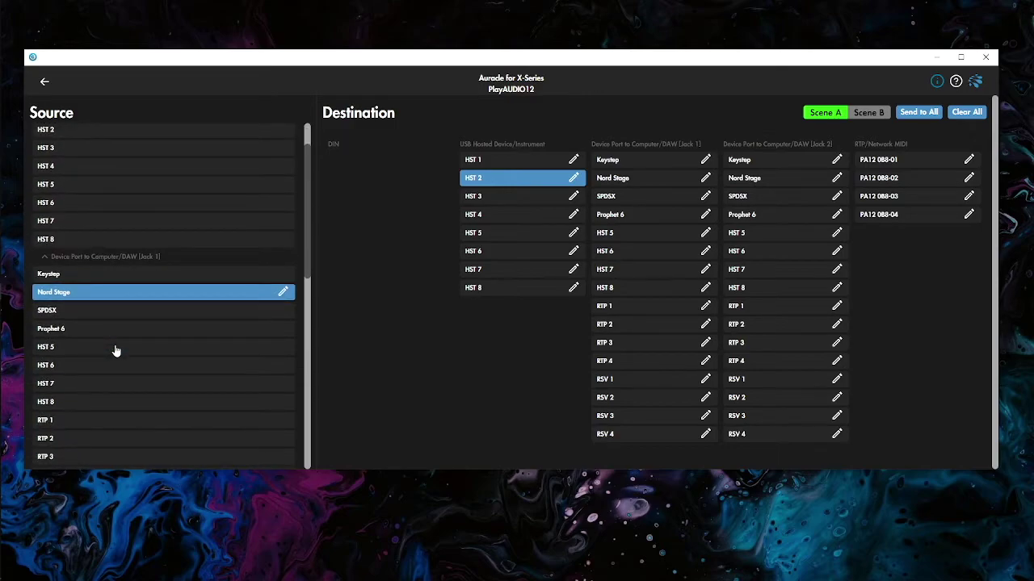
scroll(83, 294, "up", 1)
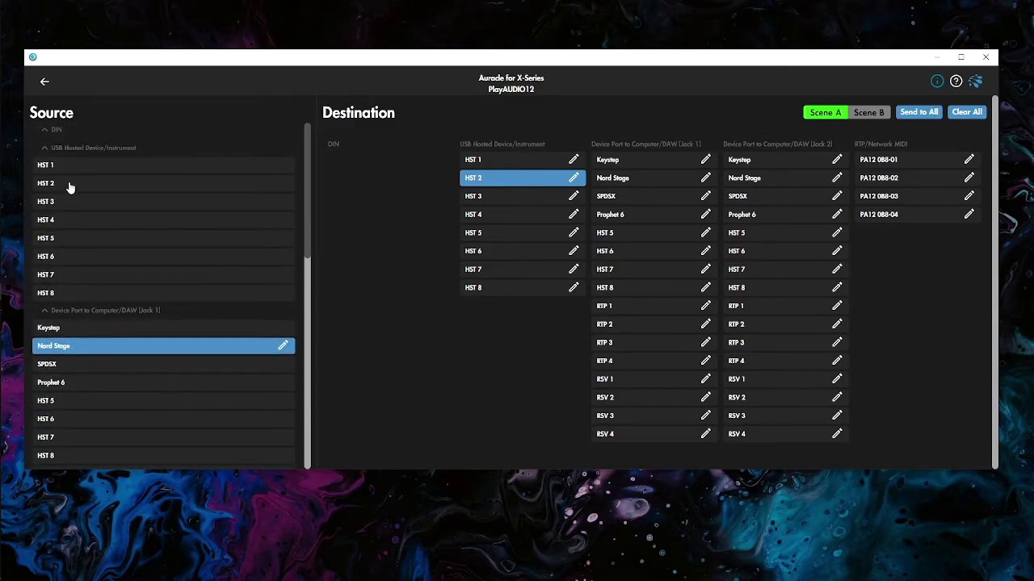
Step: Inspect the HST 2 source's destinations, then recheck the Nord Stage port's routing
left_click(70, 187)
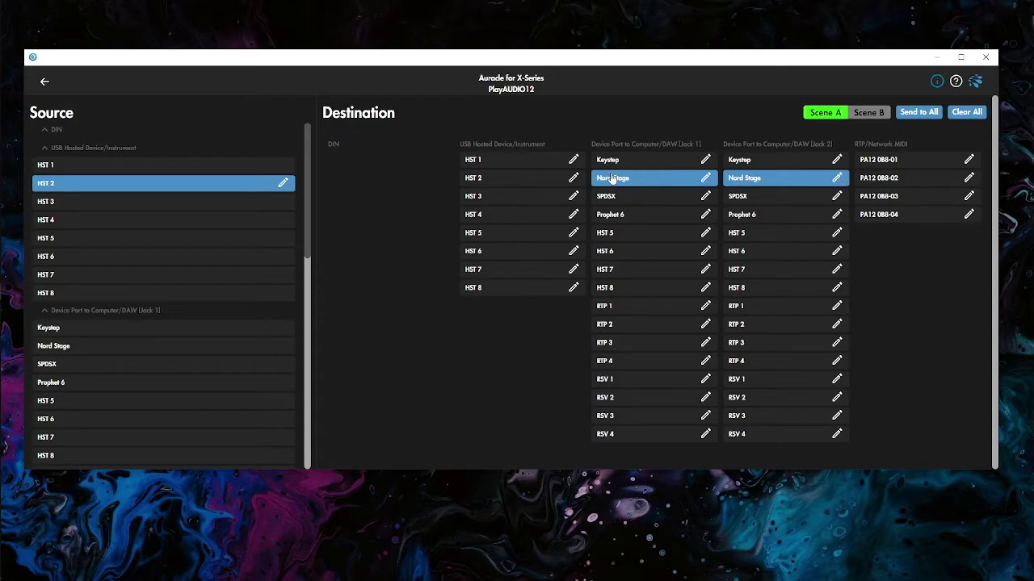
mouse_move(2, 165)
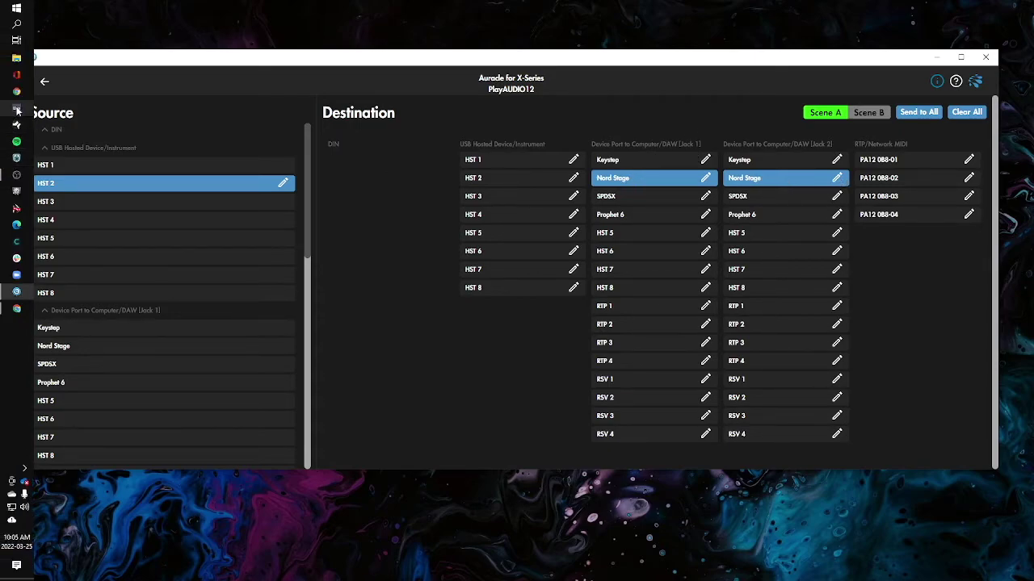
left_click_drag(632, 65, 641, 61)
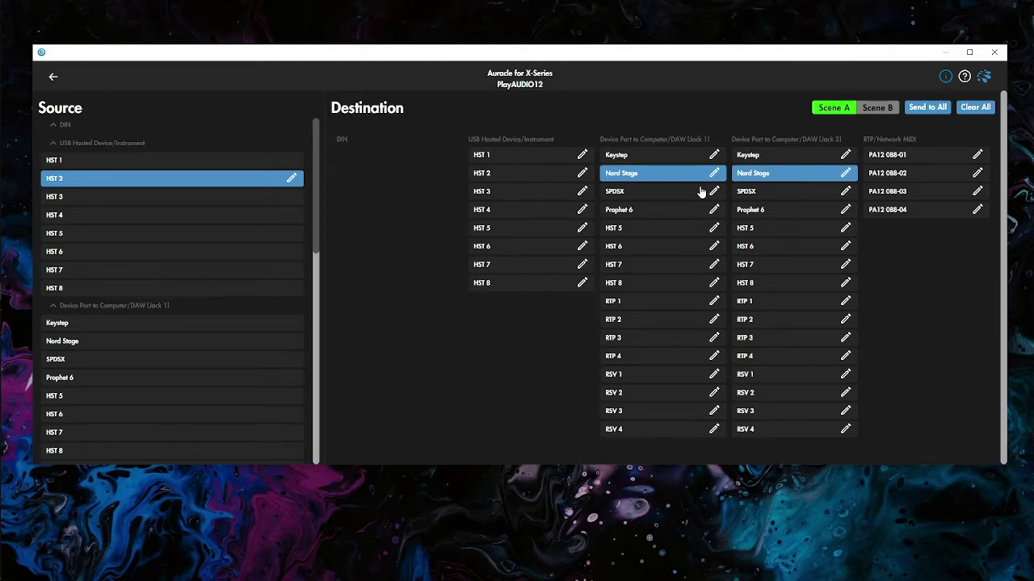
mouse_move(16, 26)
left_click(89, 341)
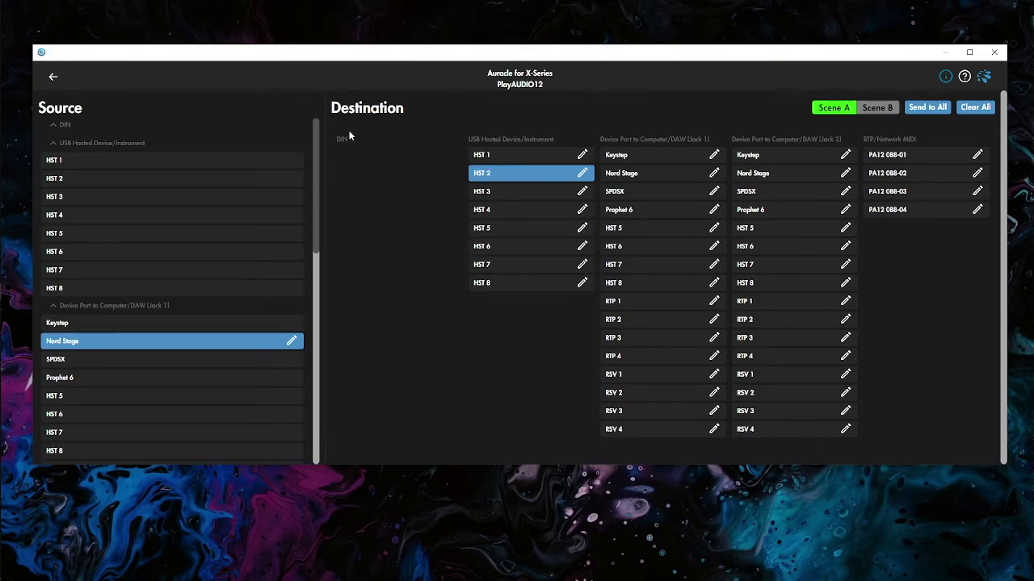
Step: Review PlayAUDIO12's USB host reservations and return to the connected devices overview
left_click(54, 76)
left_click(126, 294)
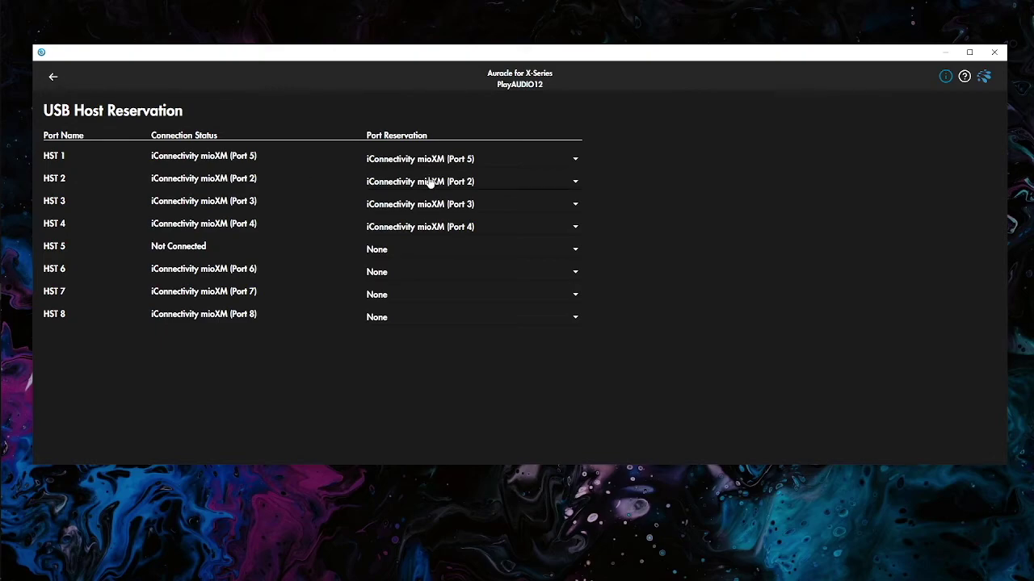
left_click(54, 79)
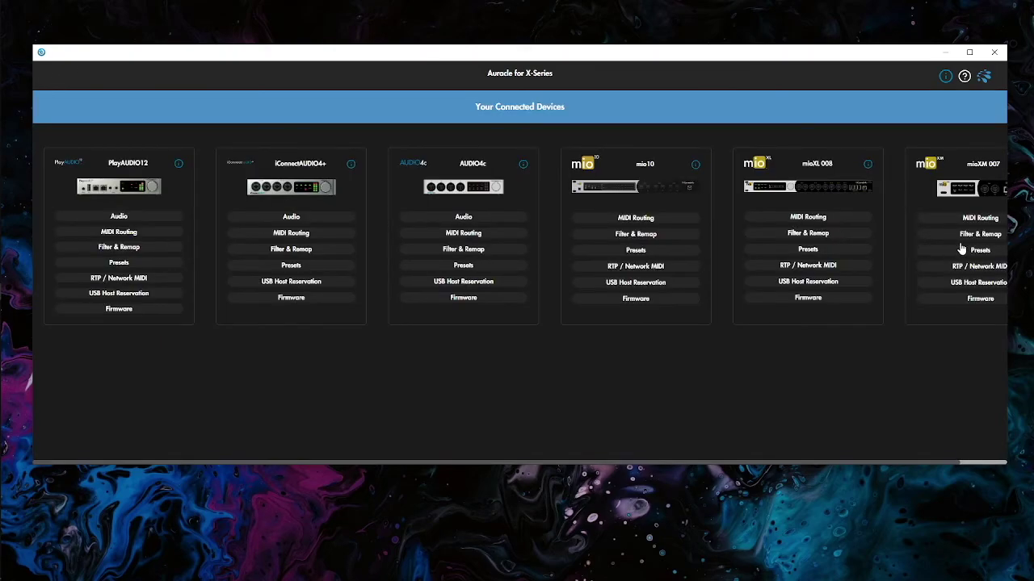
Step: Check mioXM 007's Nord Stage routing, then reopen PlayAUDIO12's USB host reservations
left_click(976, 222)
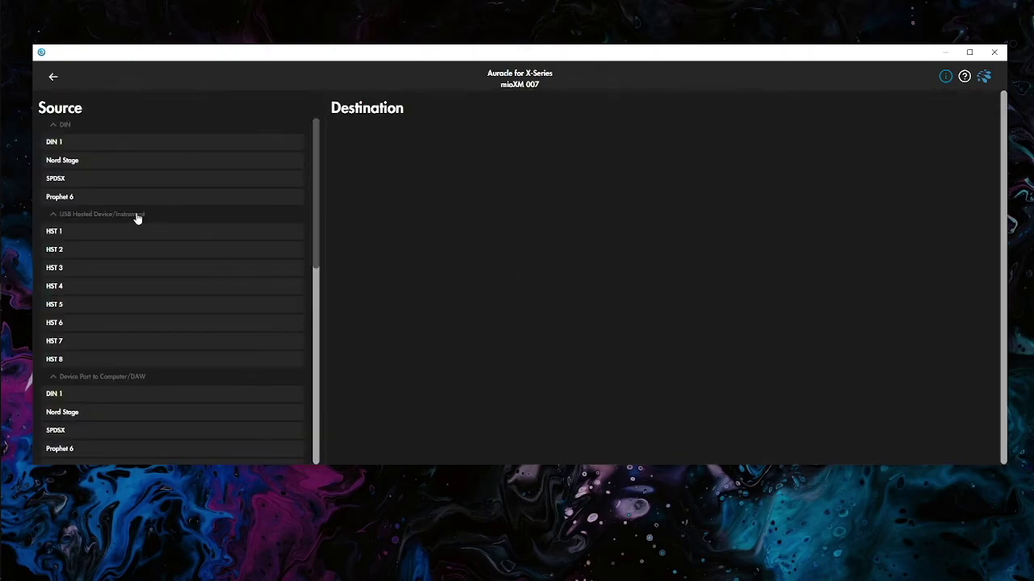
left_click(104, 419)
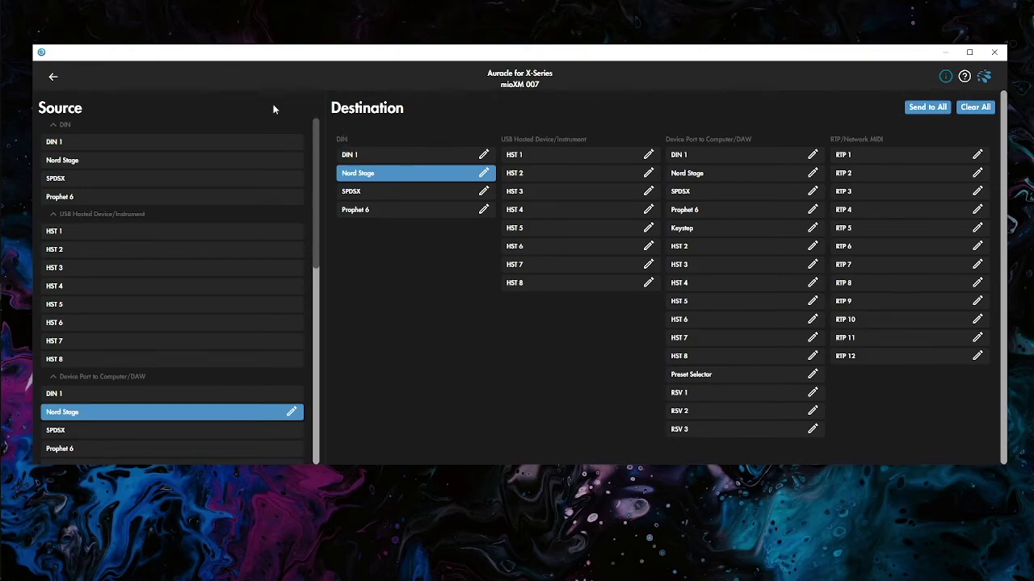
left_click(53, 77)
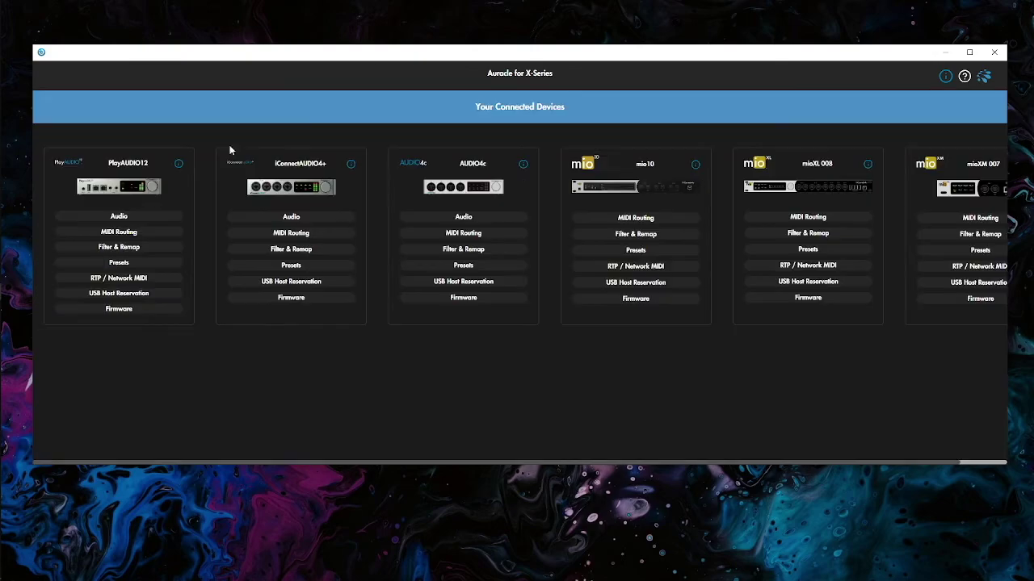
left_click(117, 294)
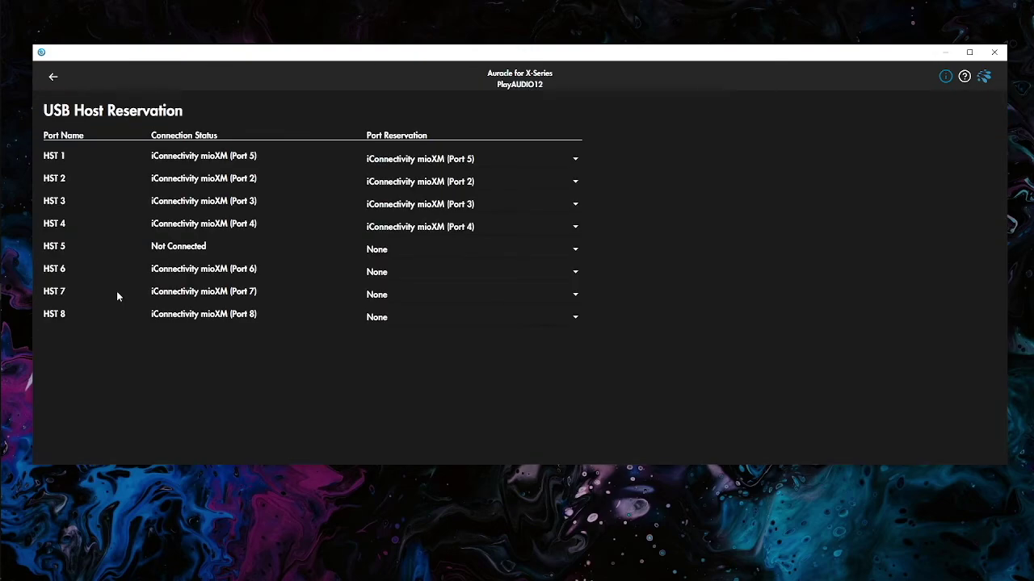
left_click(53, 80)
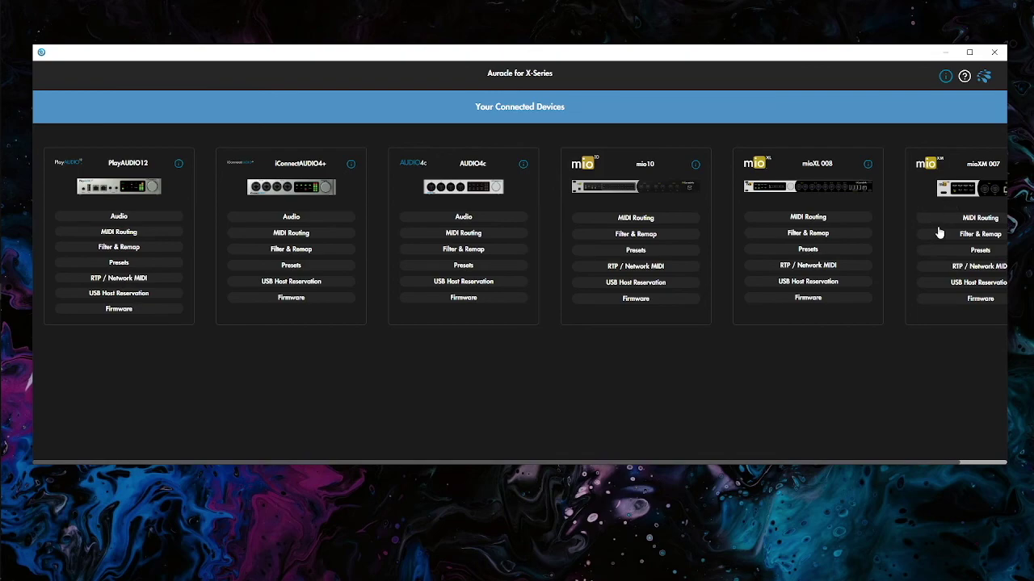
left_click(132, 294)
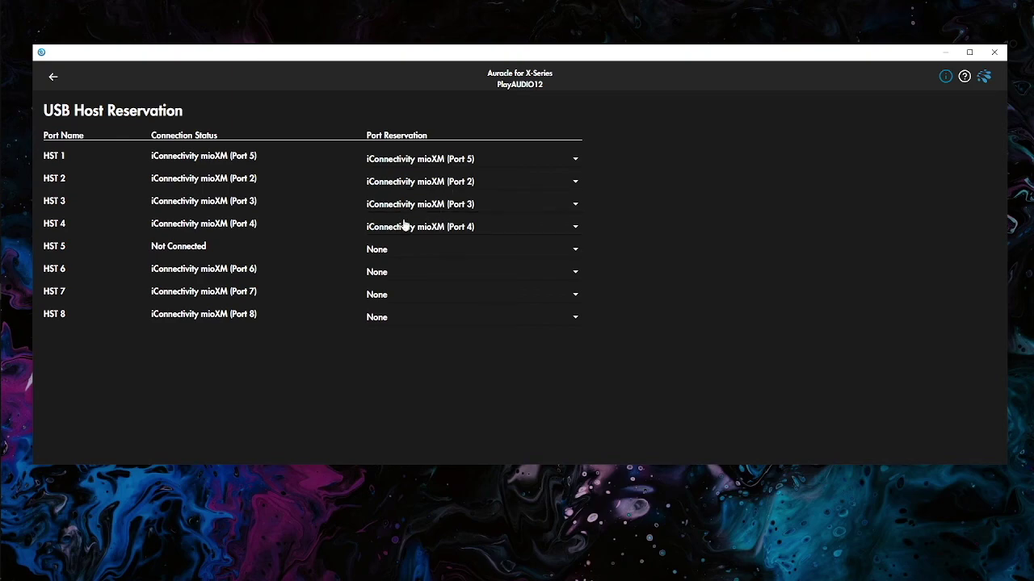
left_click(53, 78)
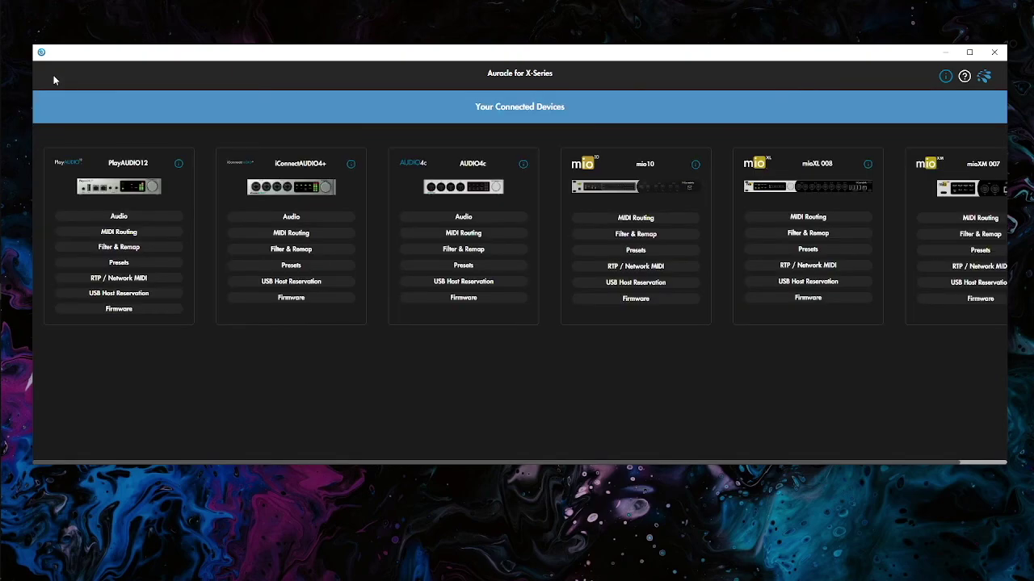